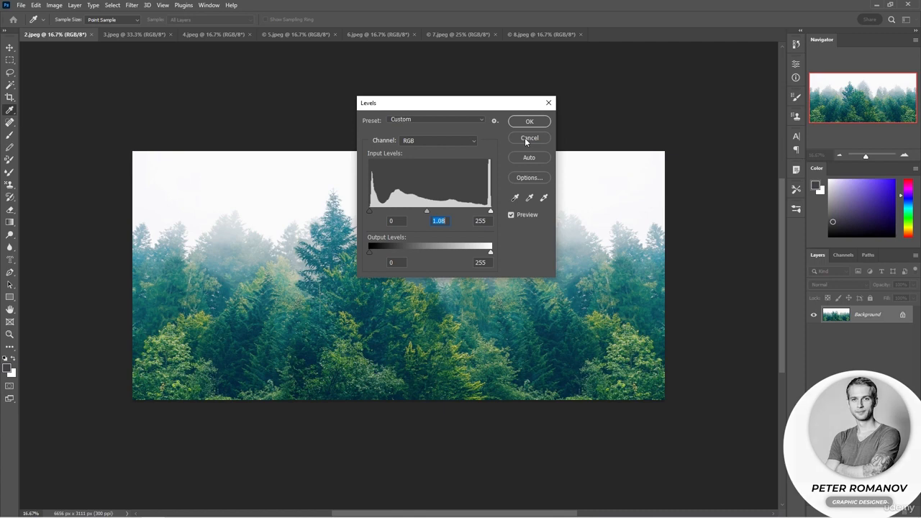
Discard the pending Levels correction and add a Levels adjustment layer above the Background of 2.jpeg
click(524, 137)
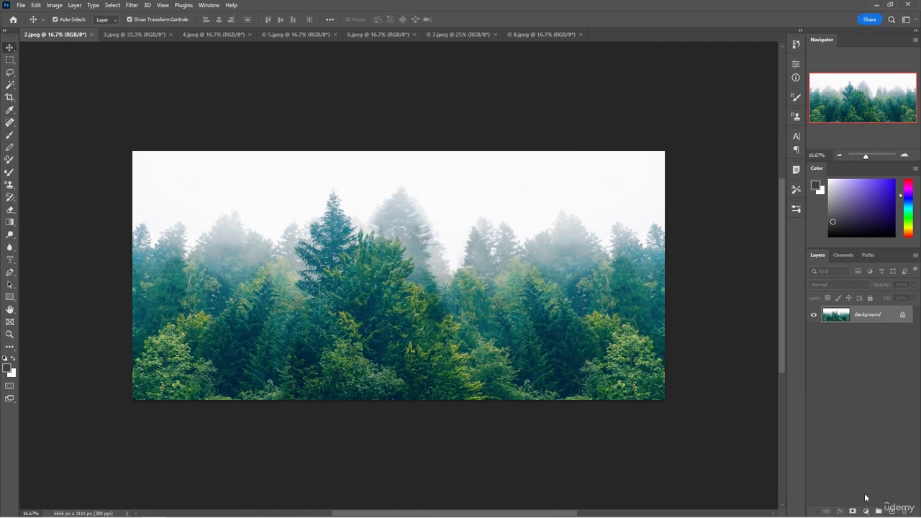
click(866, 510)
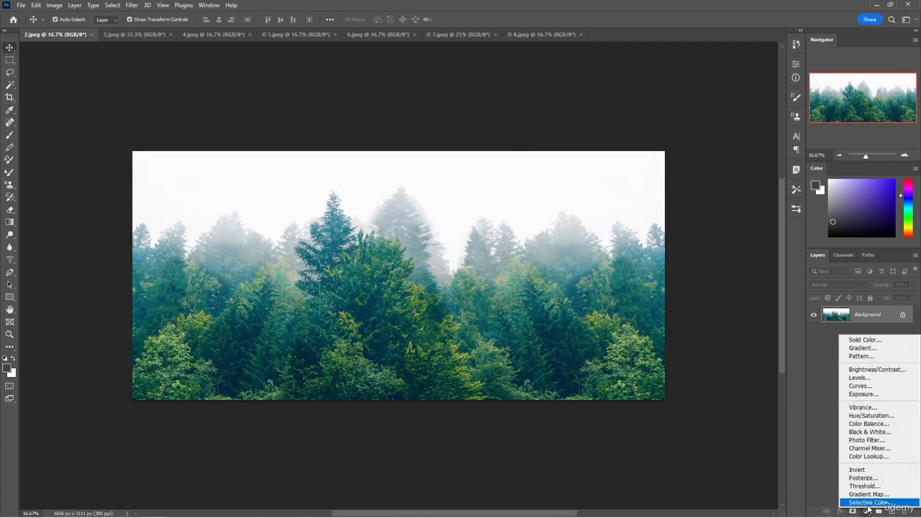
click(871, 379)
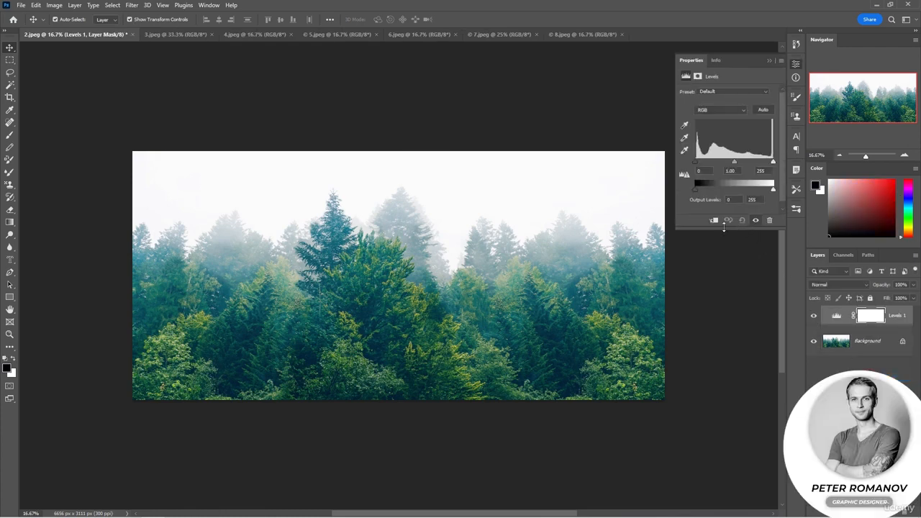
Enlarge the Levels properties area and set the midtone input level of the 2.jpeg adjustment to 1.04
drag(674, 229, 607, 265)
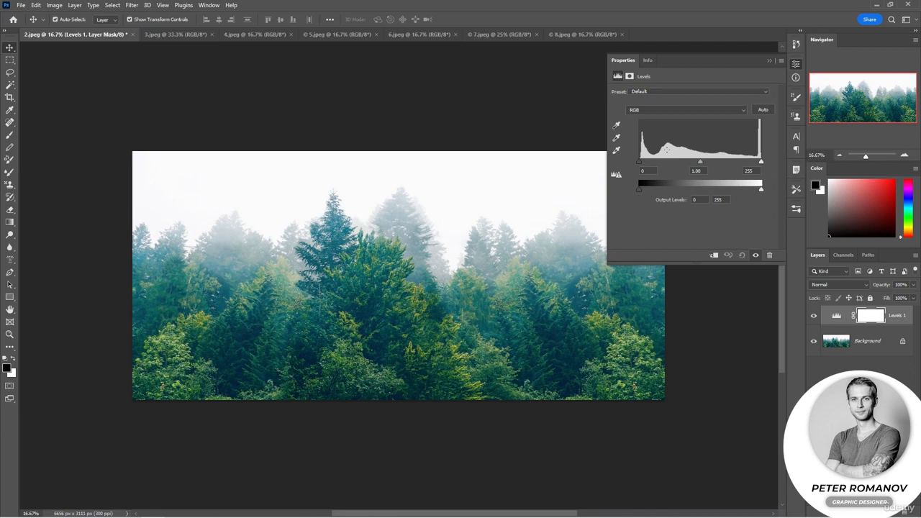
drag(608, 265, 505, 322)
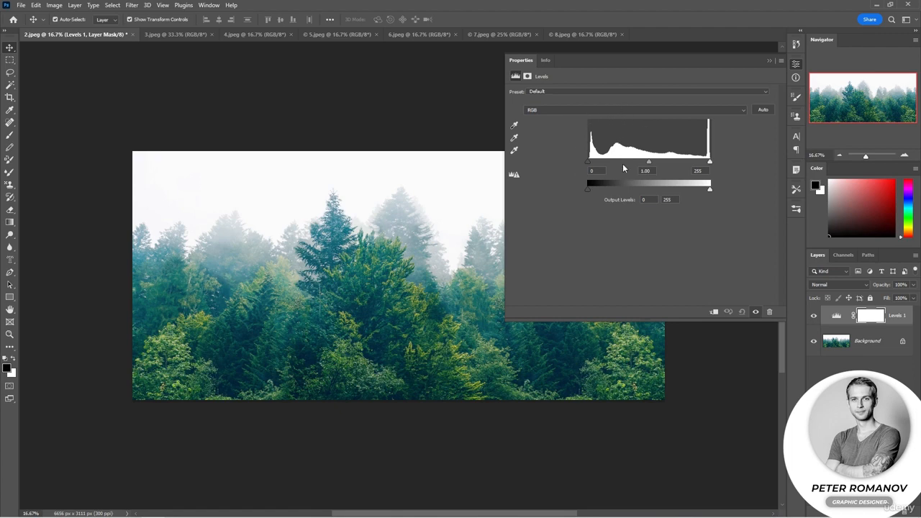
mouse_move(649, 164)
mouse_down()
mouse_move(612, 163)
mouse_move(685, 162)
mouse_move(649, 164)
mouse_up()
drag(711, 160, 714, 166)
Switch to 3.jpeg and add a Levels adjustment layer above its Background
click(184, 40)
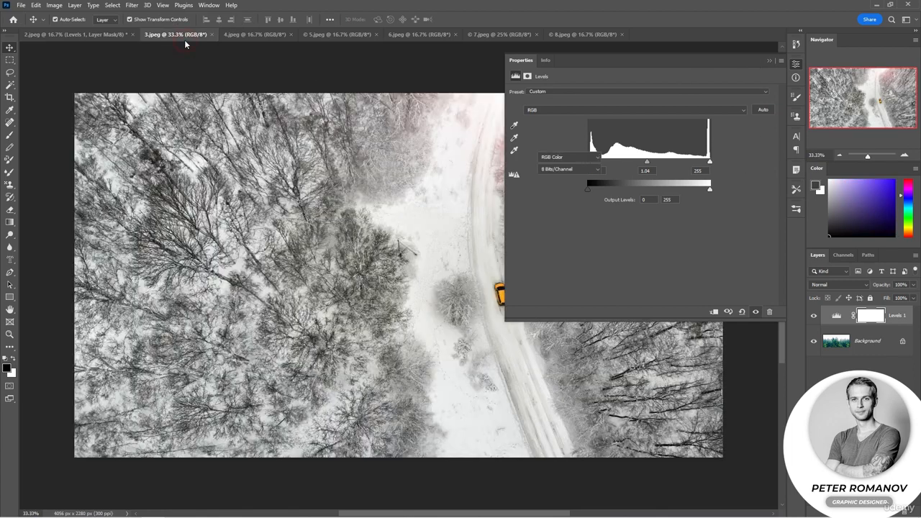
click(766, 61)
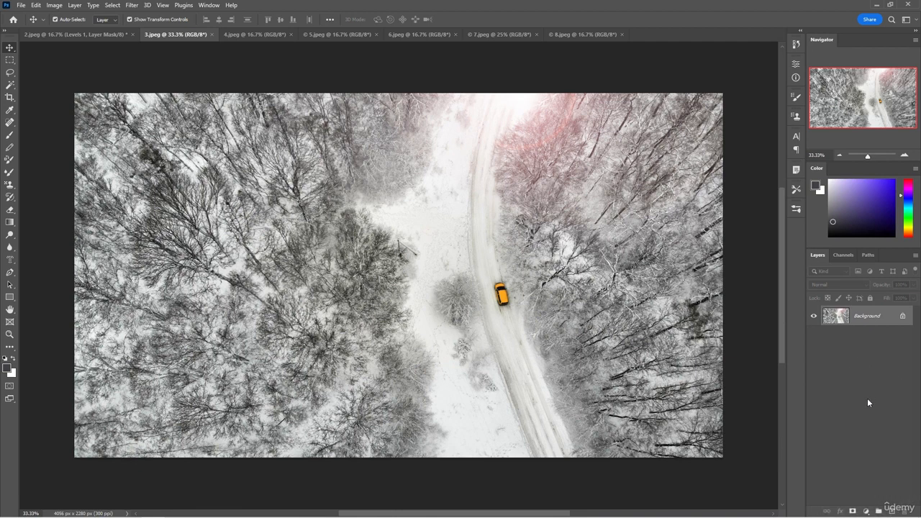
click(866, 511)
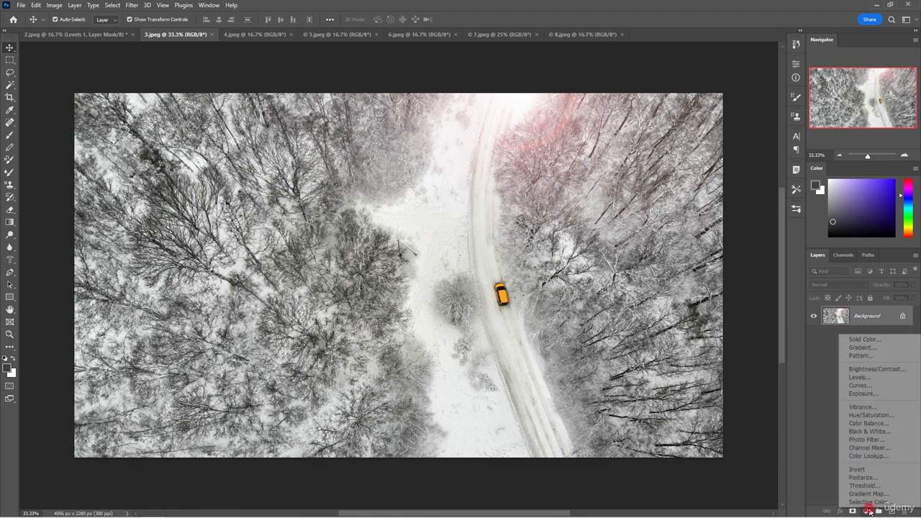
click(867, 378)
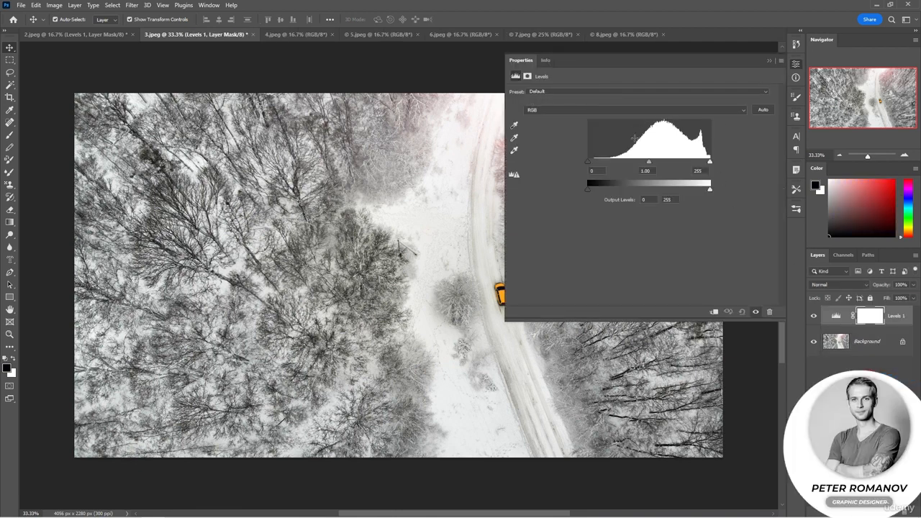
Shrink the Levels properties area to uncover the snowy road photo and set the midtone input level to 0.93
drag(507, 321, 614, 308)
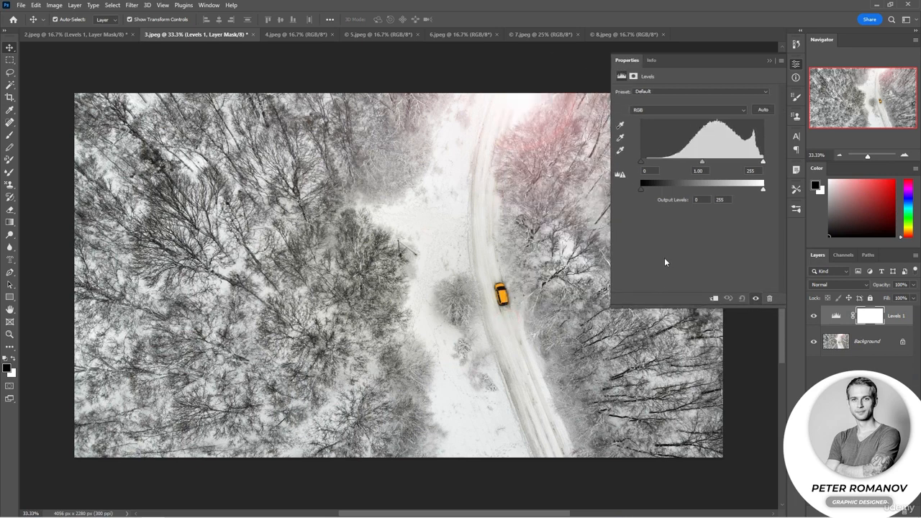
click(641, 163)
mouse_move(635, 164)
mouse_down()
mouse_move(658, 170)
mouse_move(637, 169)
mouse_up()
mouse_move(701, 162)
mouse_down()
mouse_move(644, 167)
mouse_move(706, 162)
mouse_up()
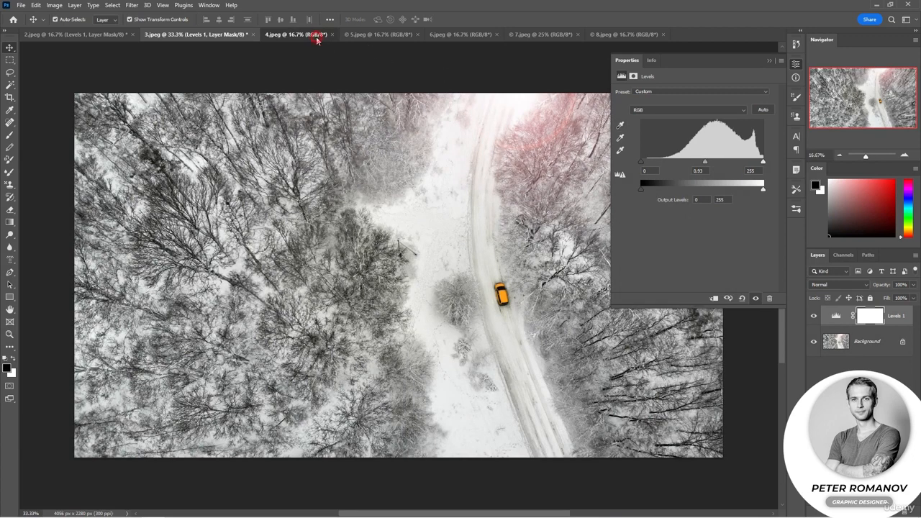
Switch to 4.jpeg and add a Levels adjustment layer above its Background
click(317, 35)
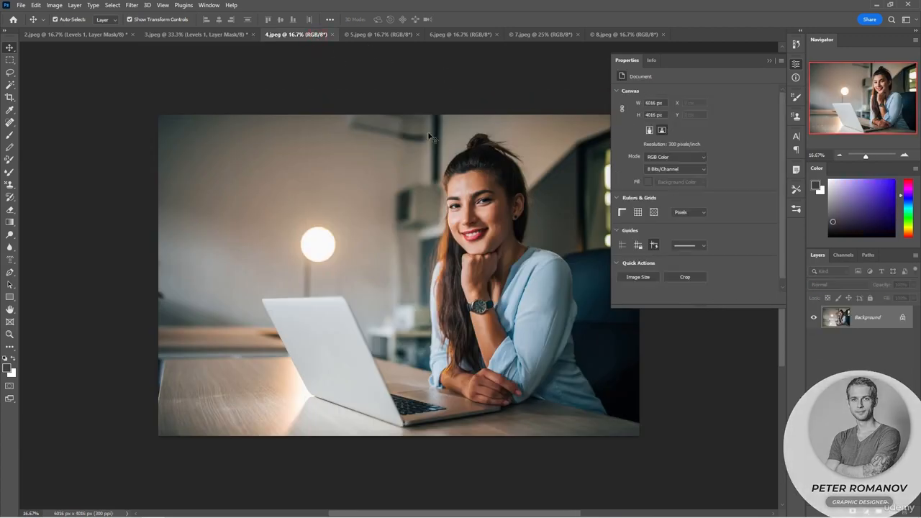
click(866, 511)
click(869, 377)
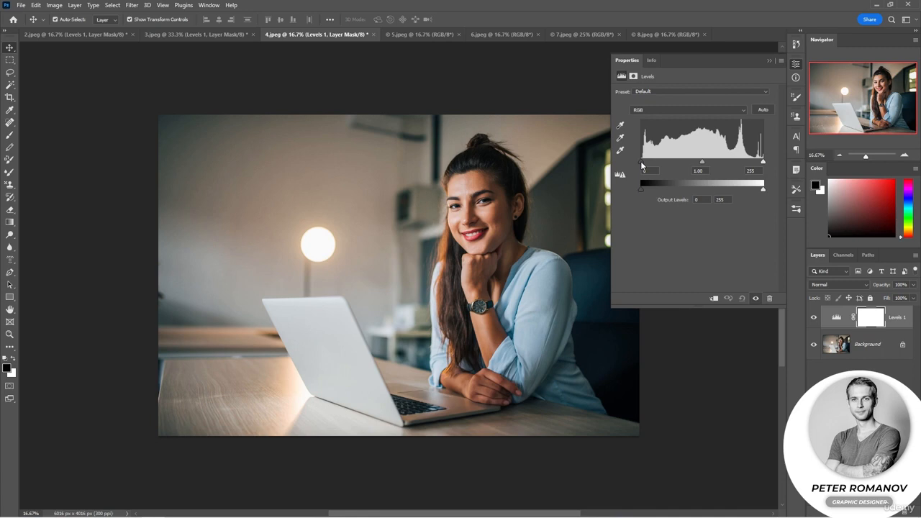
Set the Levels input black point to 5 and white point to 236 on 4.jpeg, and compare before and after
click(642, 164)
drag(642, 166, 645, 166)
drag(763, 163, 756, 164)
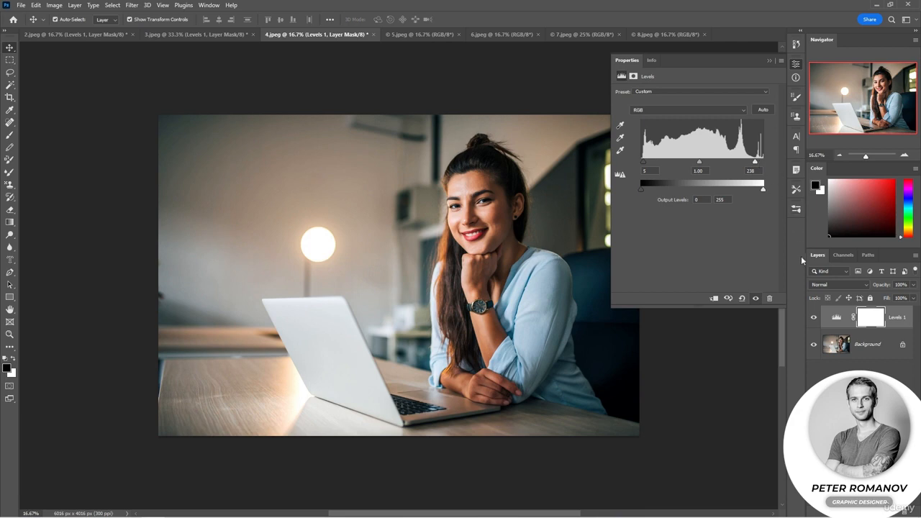
click(814, 321)
click(815, 323)
Switch to 5.jpeg and add a Levels adjustment layer above its Background
click(426, 35)
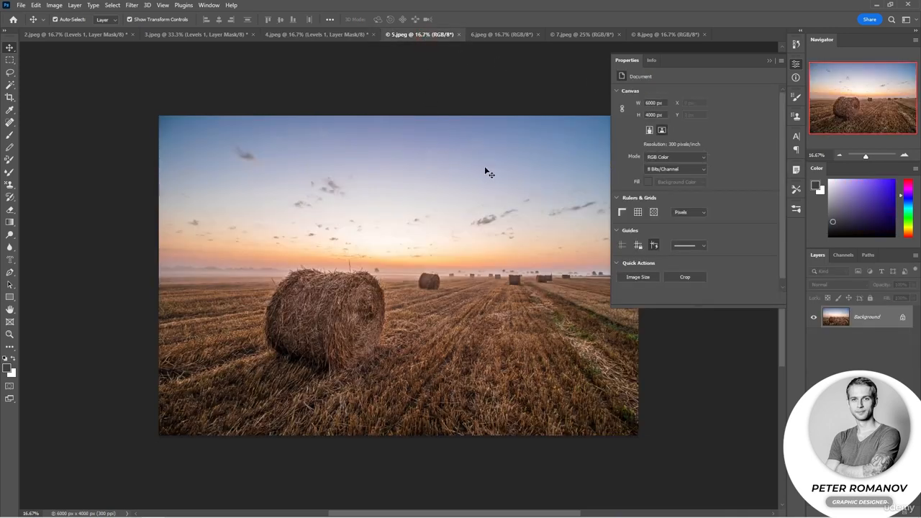
click(769, 60)
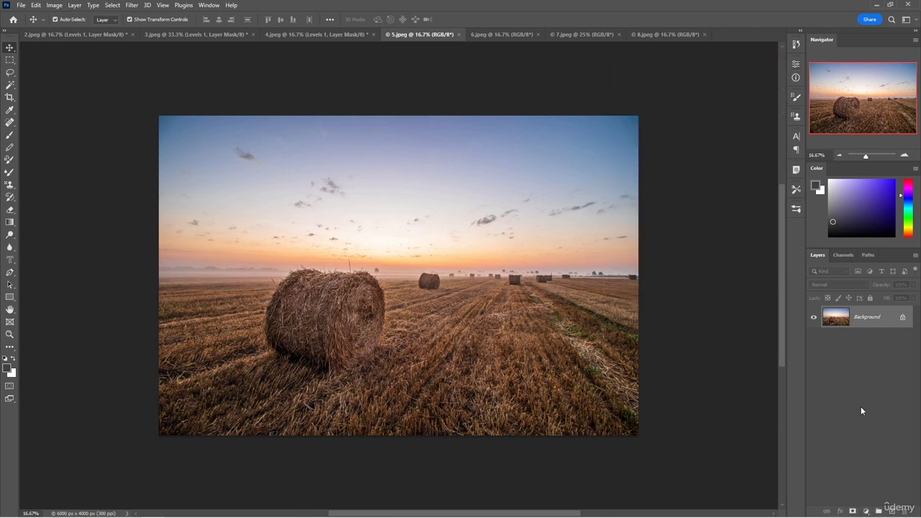
click(866, 511)
click(860, 377)
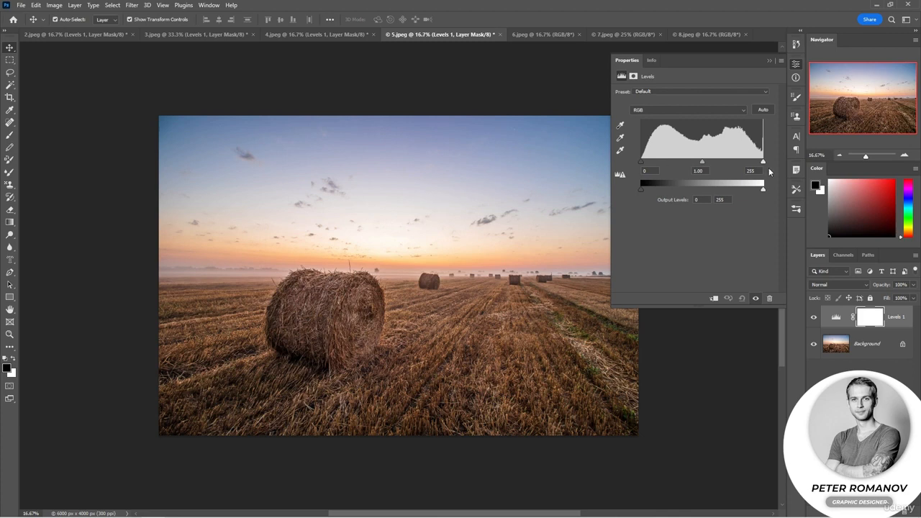
Set the input white point to 245 and black point to 12 on the hay bale photo, and compare before and after
drag(763, 163, 758, 164)
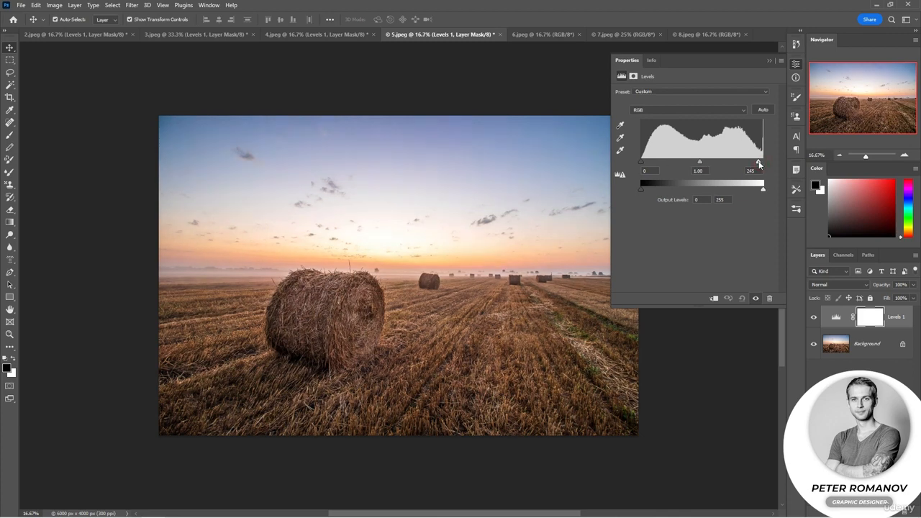
drag(641, 163, 647, 164)
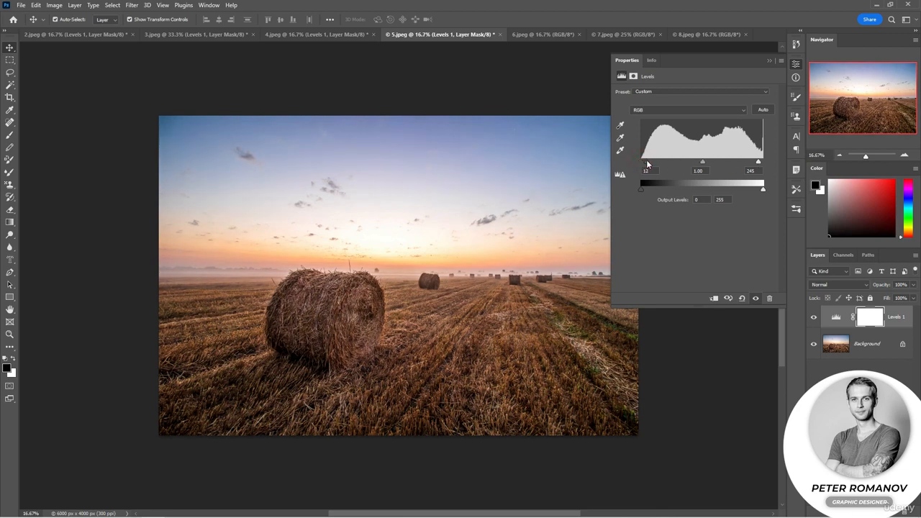
click(813, 318)
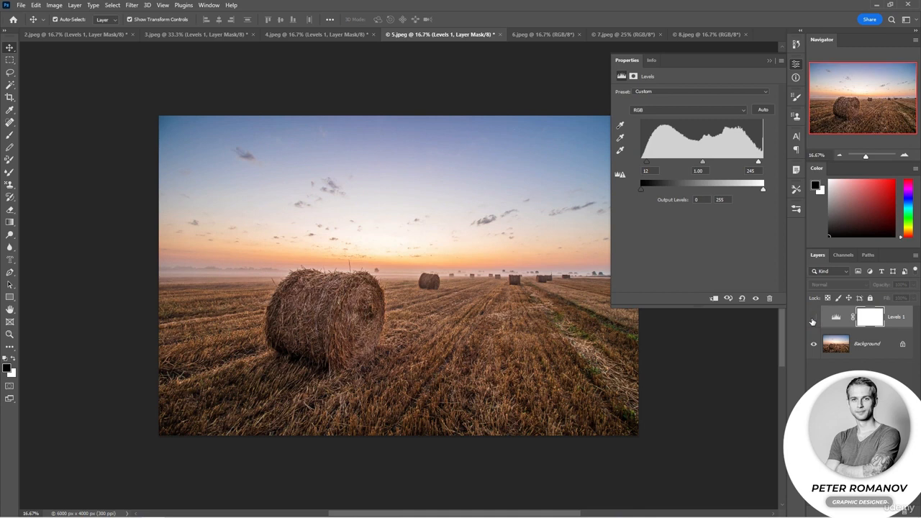
click(814, 318)
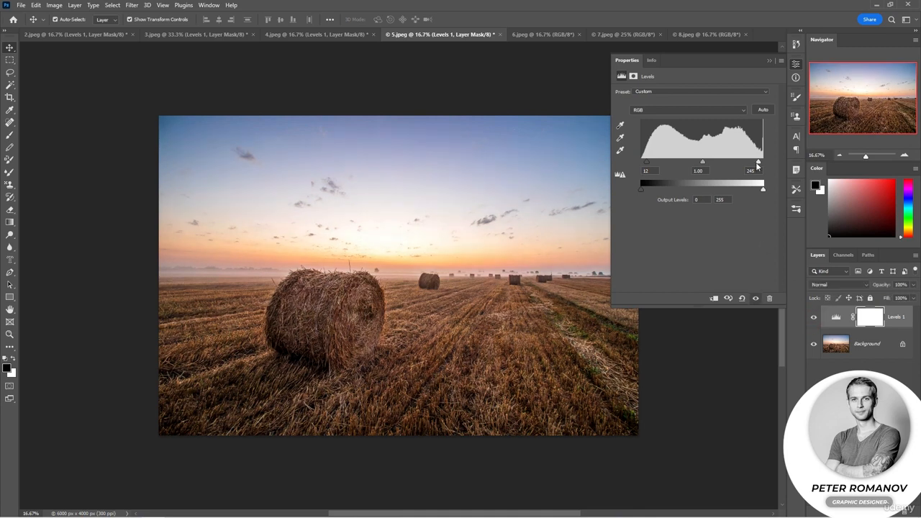
Lower the input white point of the hay bale photo's Levels layer to 235 and compare before and after
drag(757, 163, 753, 164)
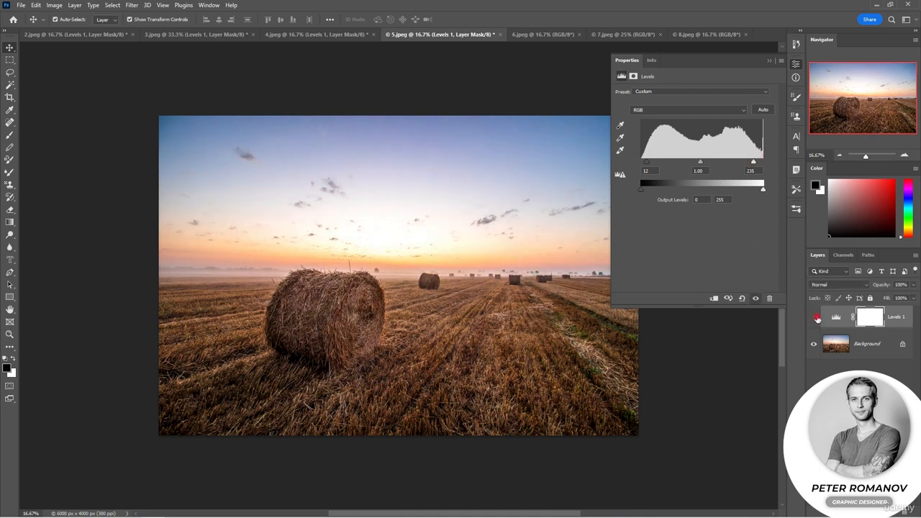
click(815, 319)
click(815, 318)
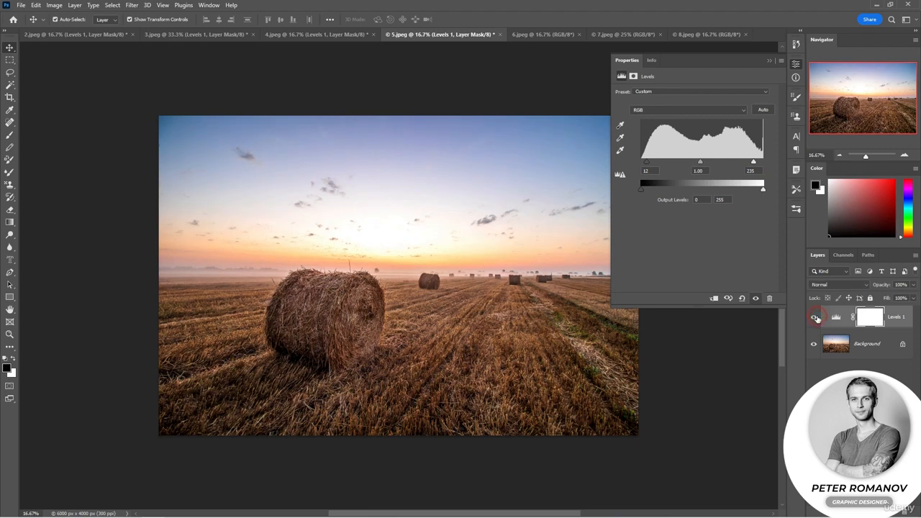
Switch to the vintage portrait 6.jpeg and desaturate it
click(540, 34)
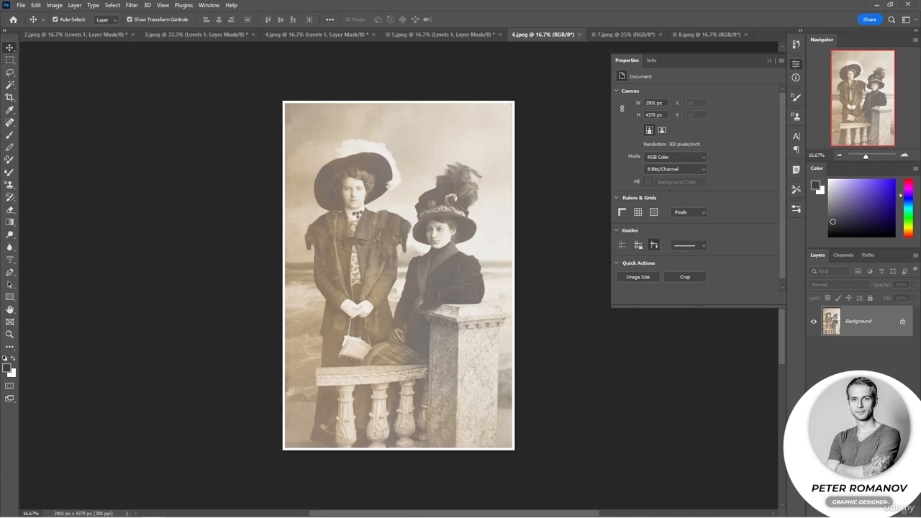
click(54, 5)
mouse_move(98, 29)
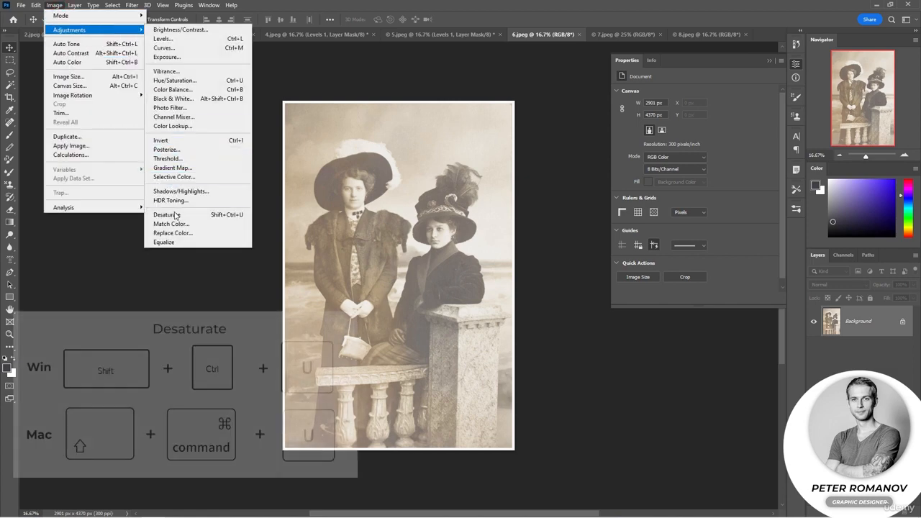
click(180, 220)
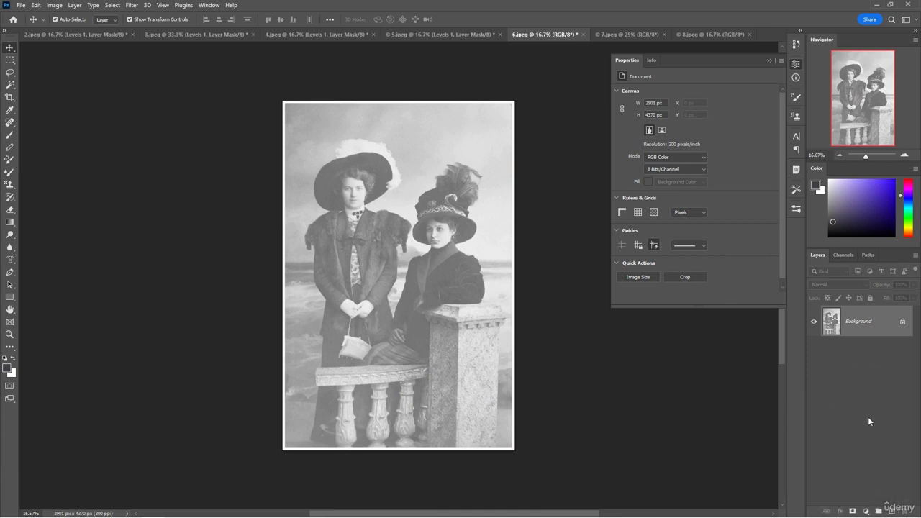
Add a Levels adjustment layer to 6.jpeg with an input black point of 101 and white point of 241
click(866, 511)
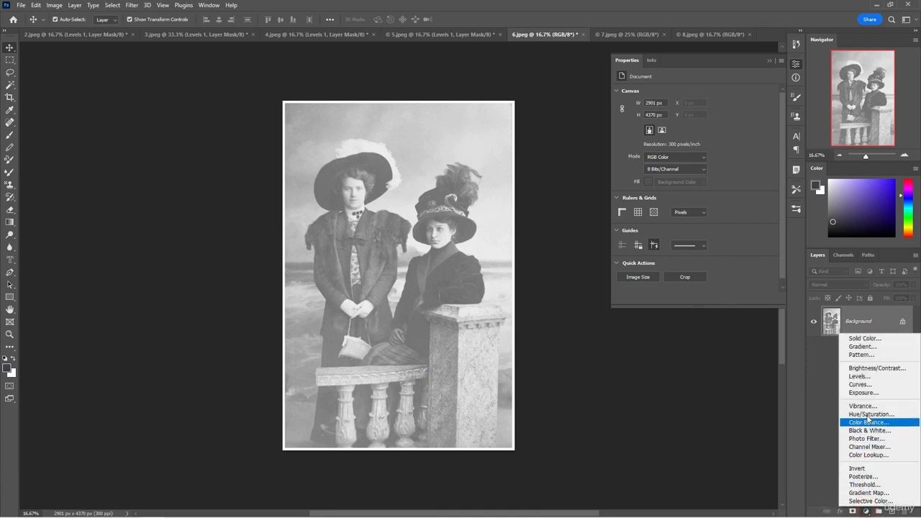
click(859, 376)
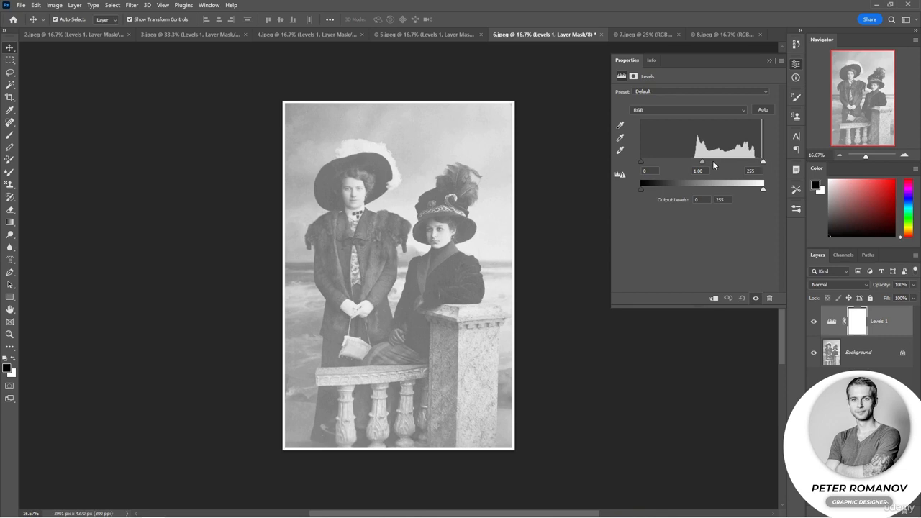
drag(642, 162, 692, 162)
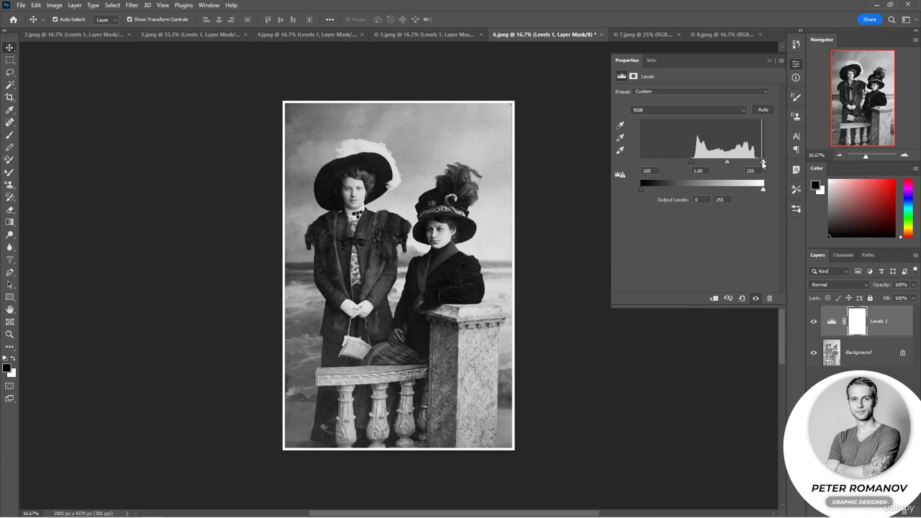
drag(762, 162, 757, 163)
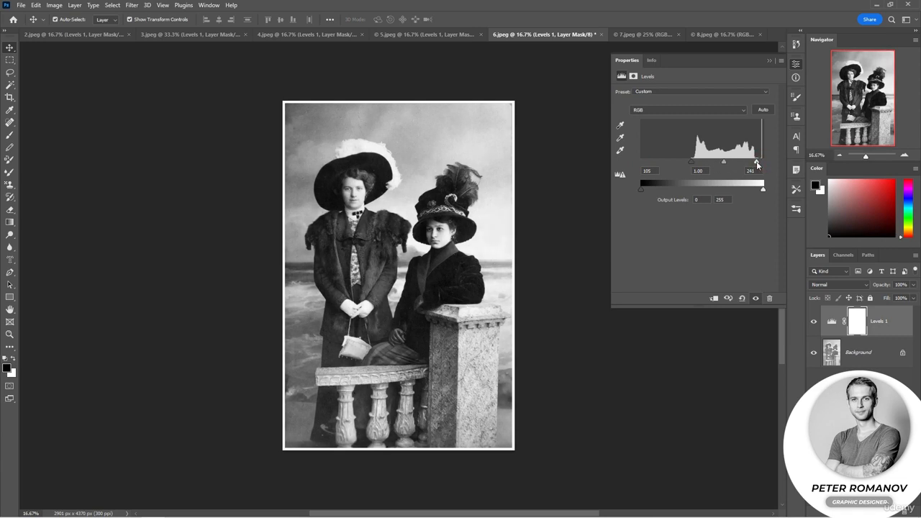
drag(691, 161, 687, 160)
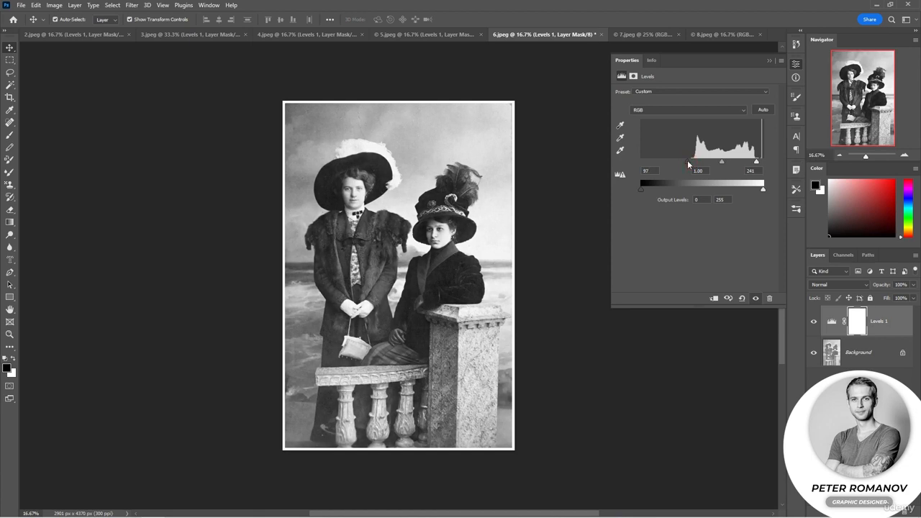
Set the black point with the black eyedropper by sampling dark areas of the seated woman's coat and hat
click(621, 125)
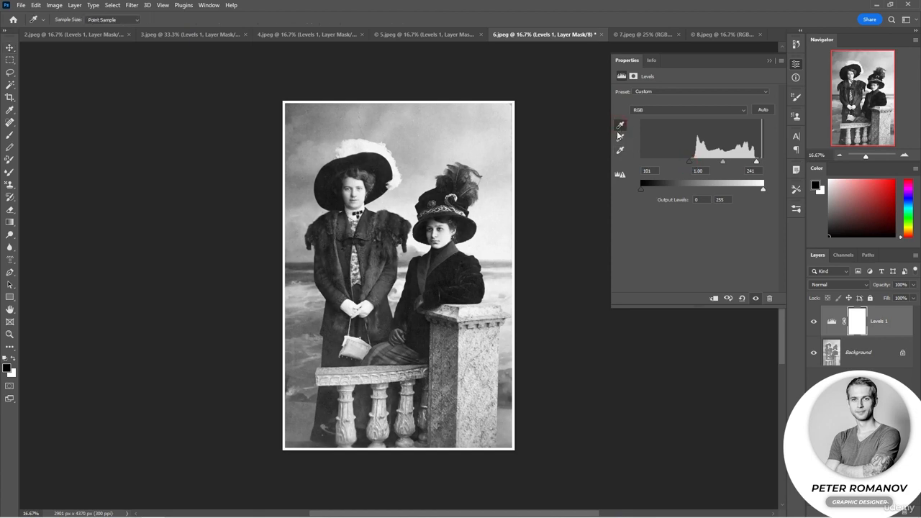
click(441, 268)
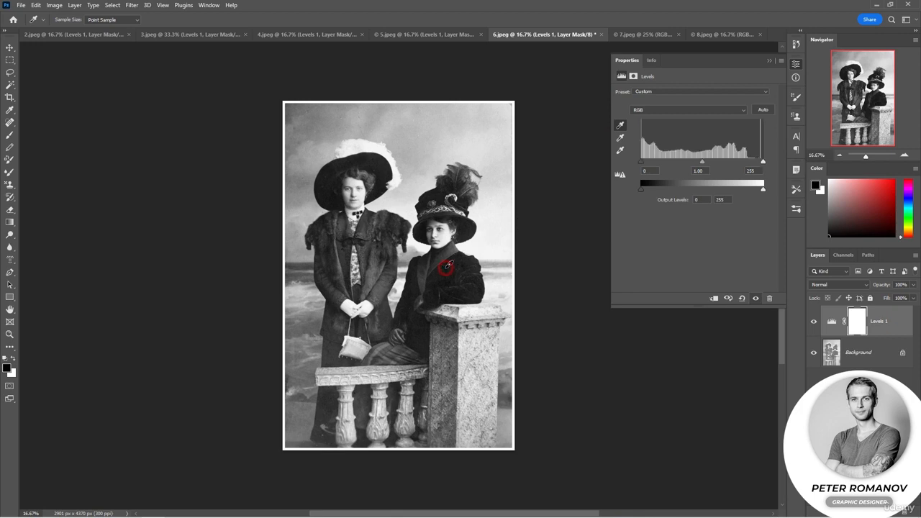
click(439, 270)
click(466, 233)
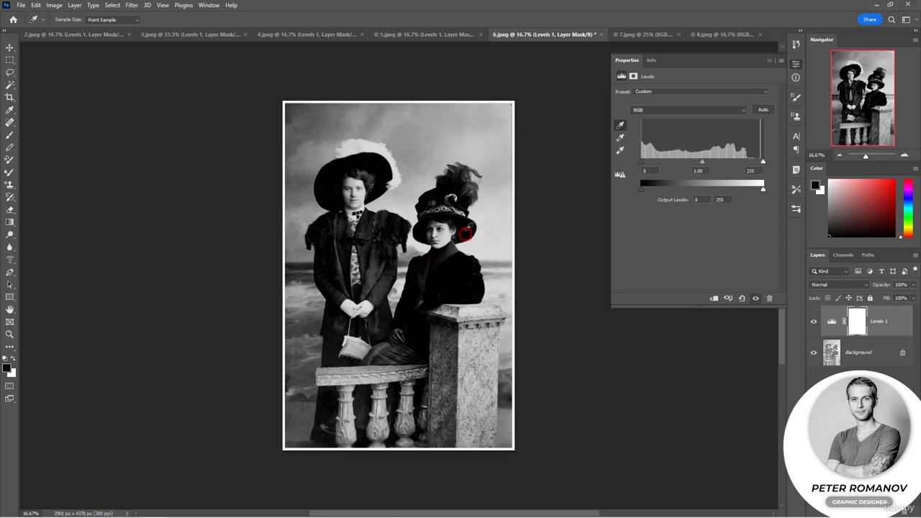
click(462, 226)
click(462, 221)
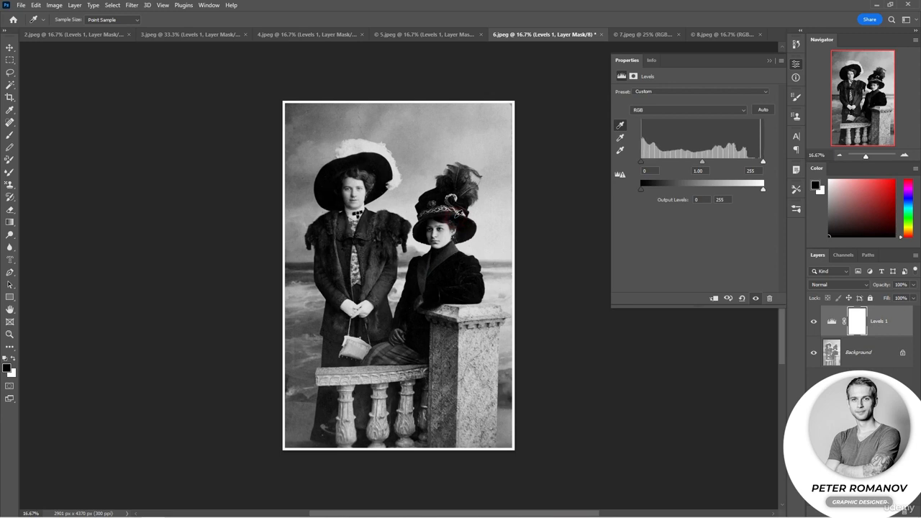
Finish the black point sampling, set the white point from the standing woman's white hat feathers, and compare before and after
click(458, 222)
click(620, 150)
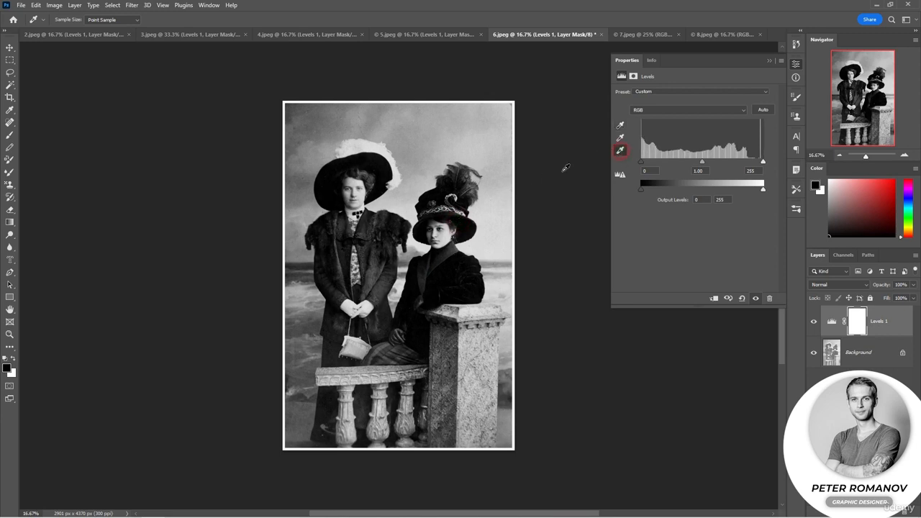
click(370, 143)
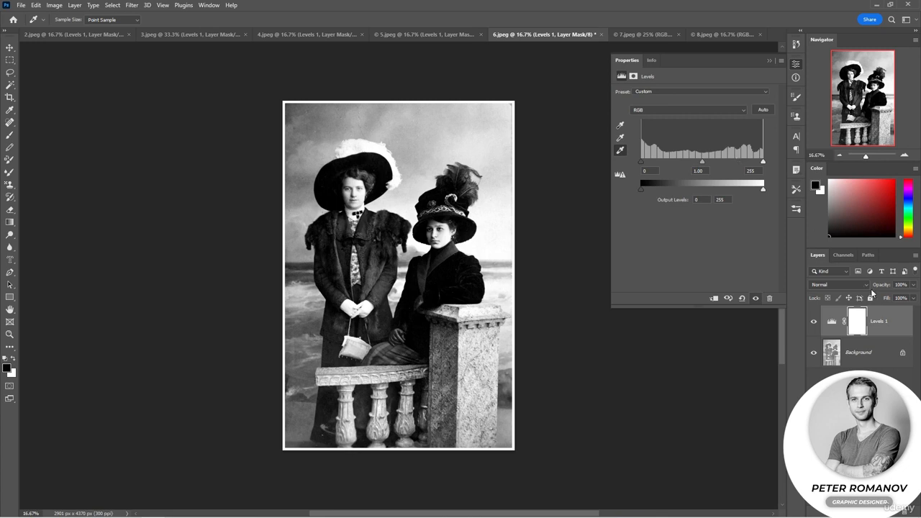
click(814, 322)
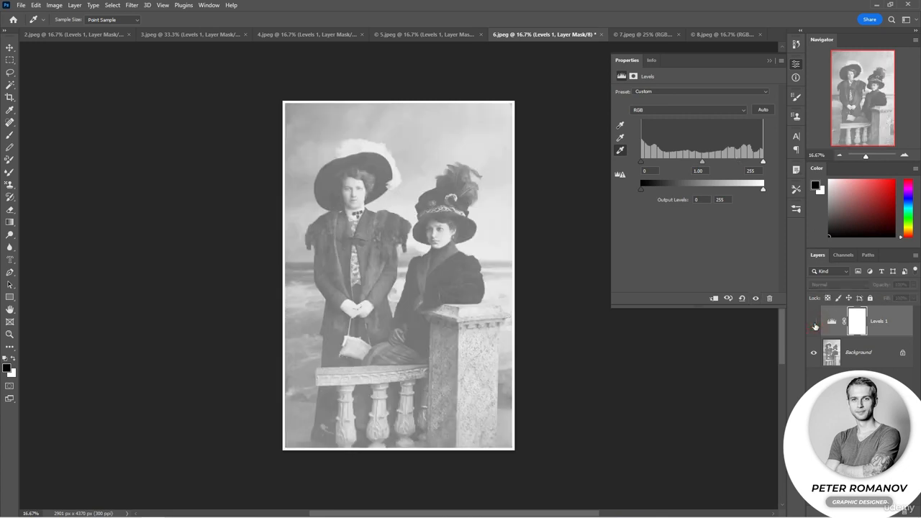
click(814, 322)
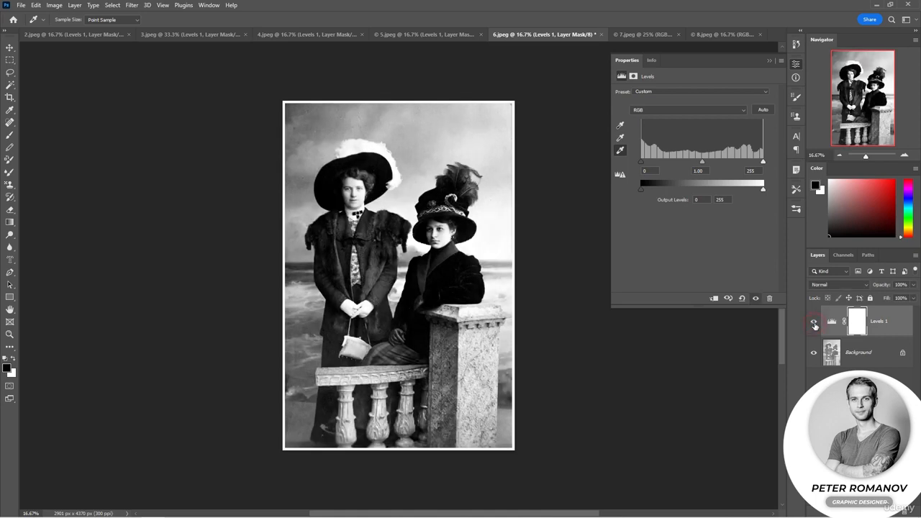
Switch to 7.jpeg and add a Levels adjustment layer with an input black point of 32 and white point of 239
click(646, 35)
key(v)
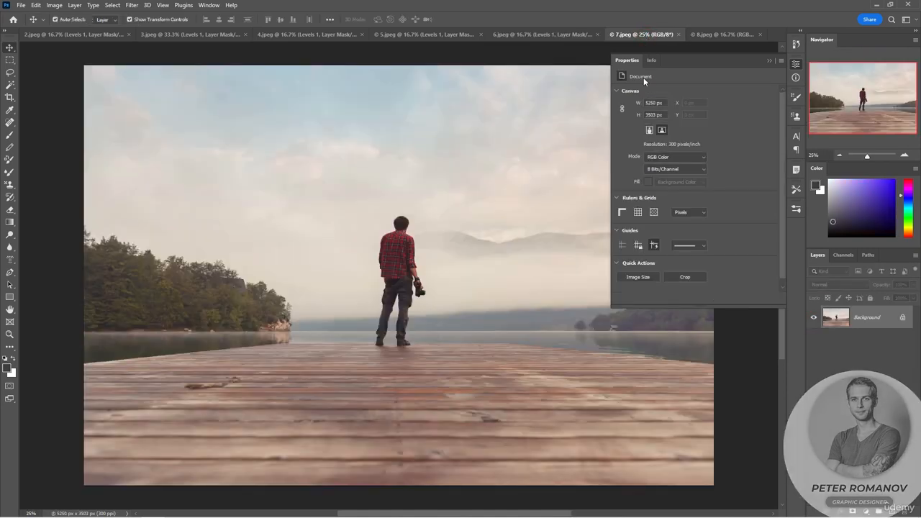
click(866, 511)
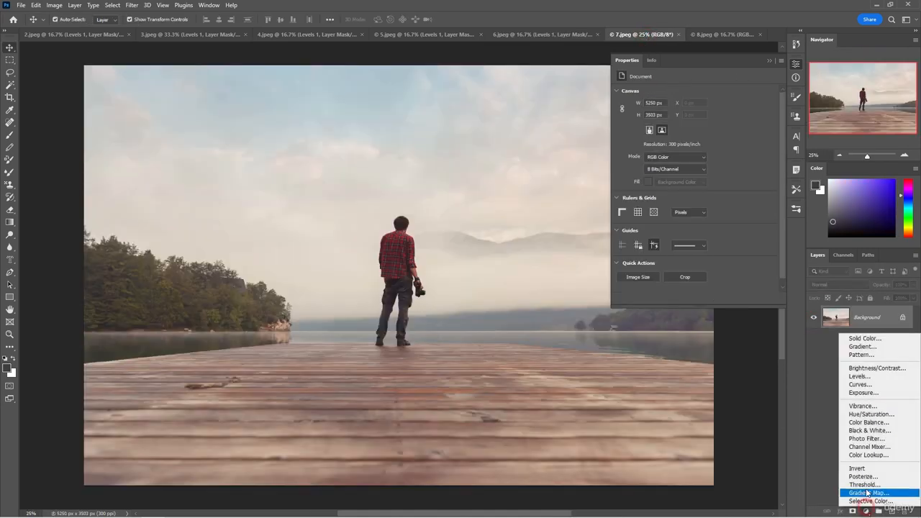
click(859, 377)
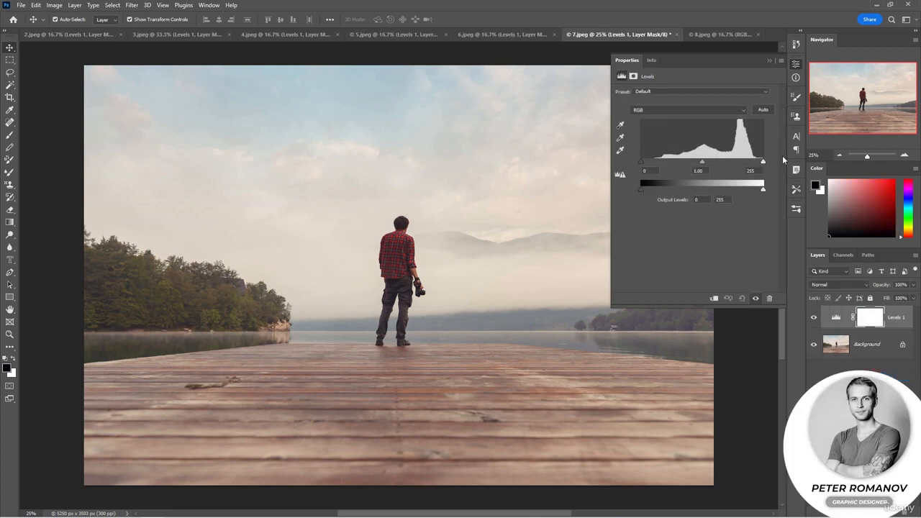
drag(763, 162, 755, 162)
drag(641, 161, 707, 164)
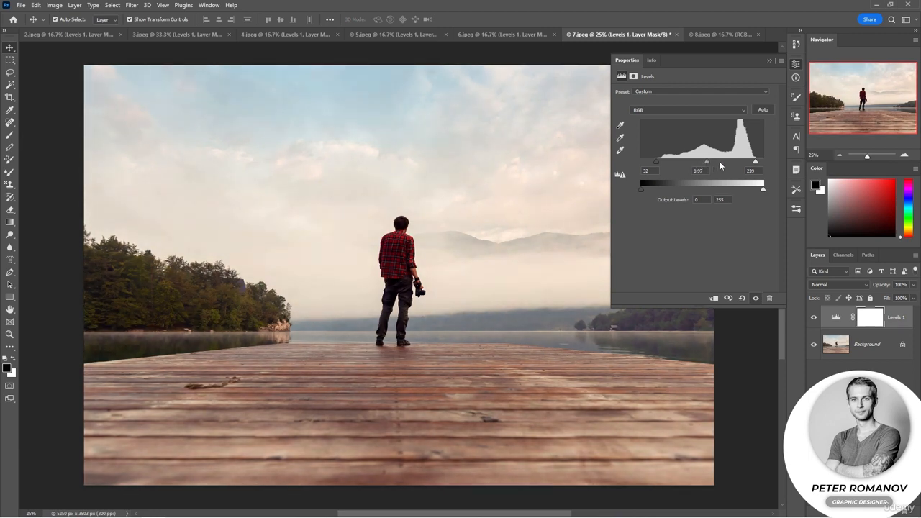
Brighten the midtones of the pier photo's Levels layer by setting the gamma value to 1.09
click(827, 368)
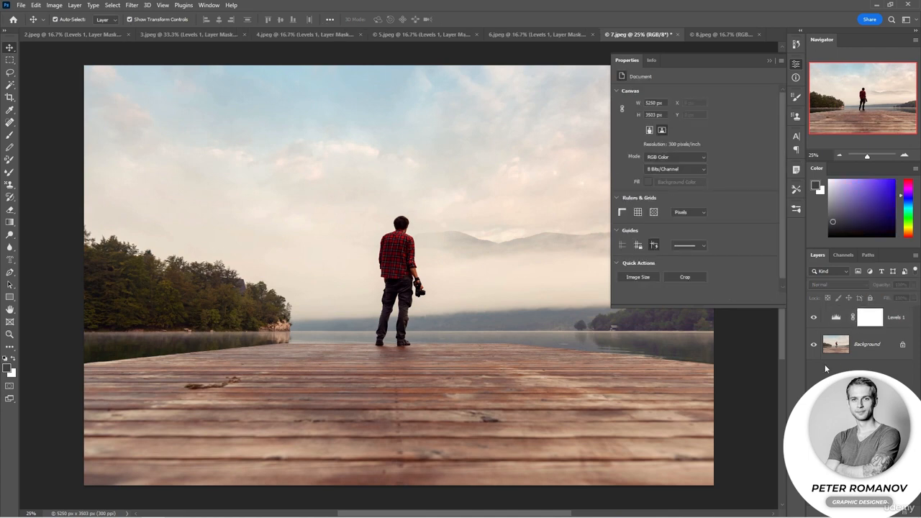
click(836, 318)
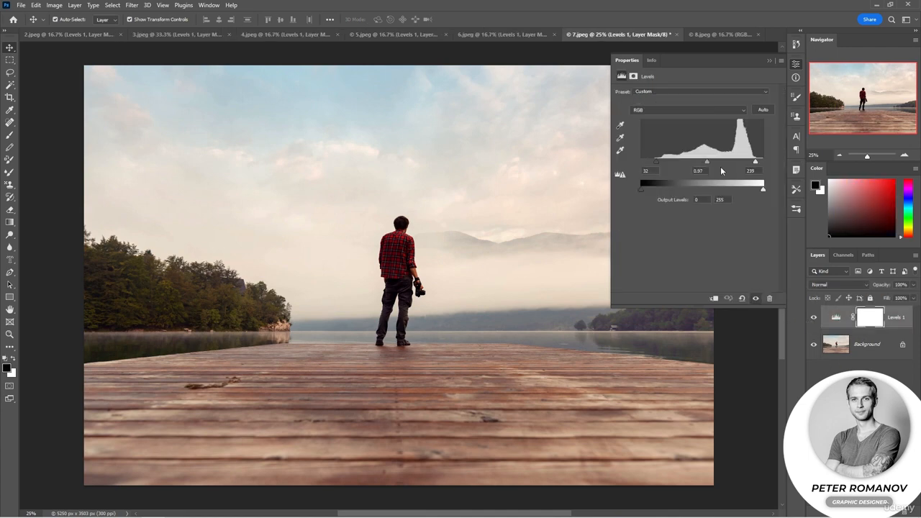
drag(705, 161, 690, 164)
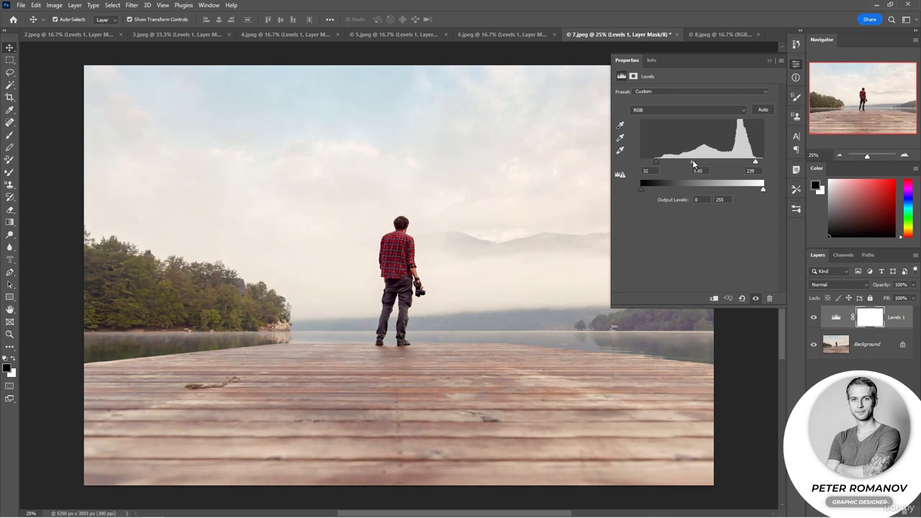
drag(694, 164, 704, 167)
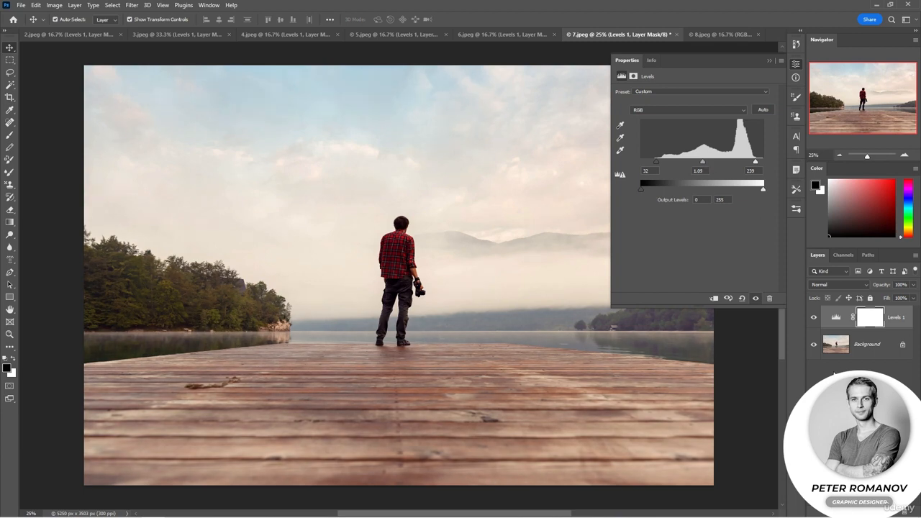
Switch to 8.jpeg, the photo of the jumping man, and add a Levels adjustment layer
click(702, 35)
key(Delete)
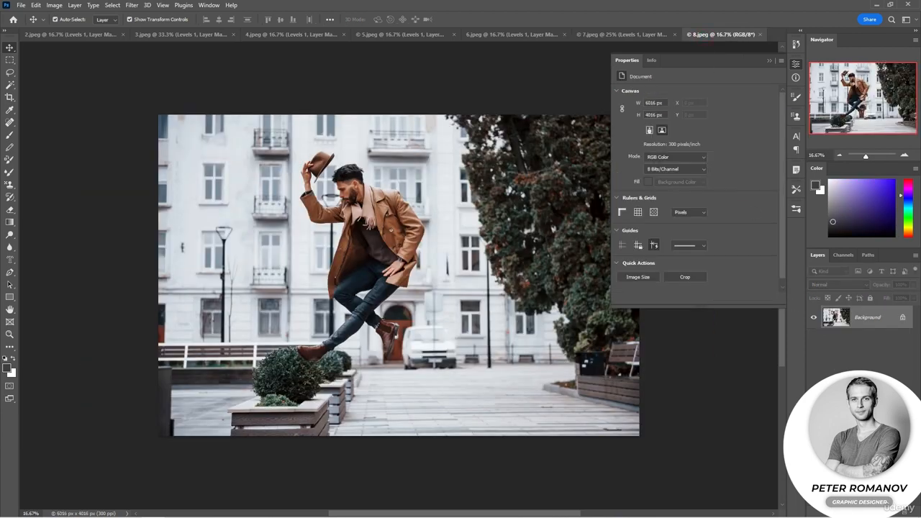
click(864, 511)
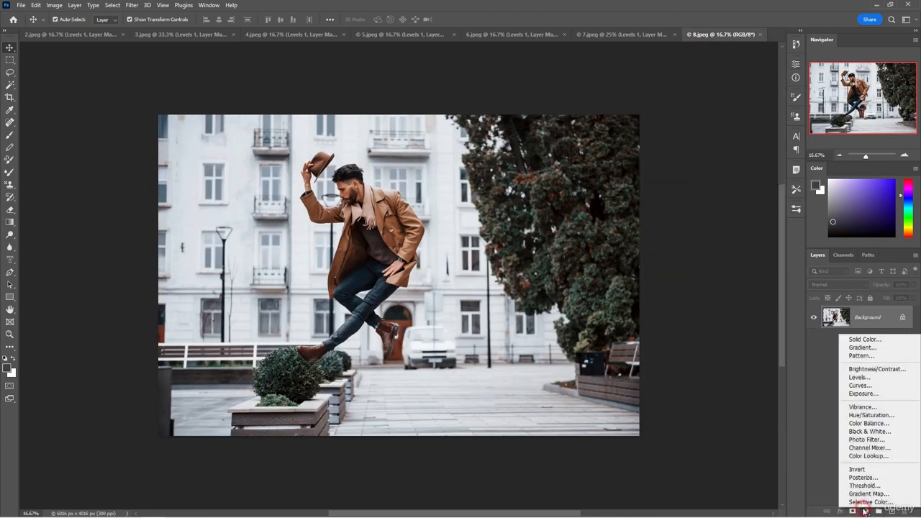
click(862, 378)
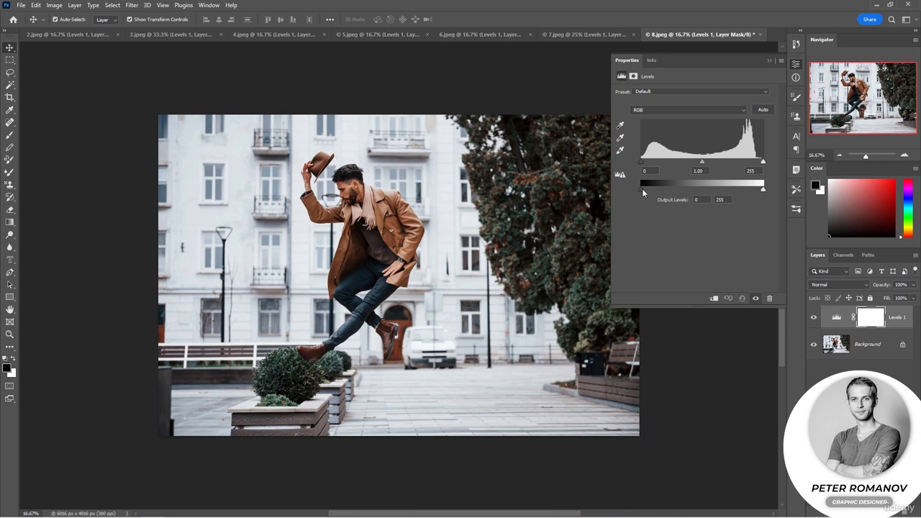
Fade the jumping man photo by setting the Levels output black to 39 and output white to 225
drag(643, 189, 672, 194)
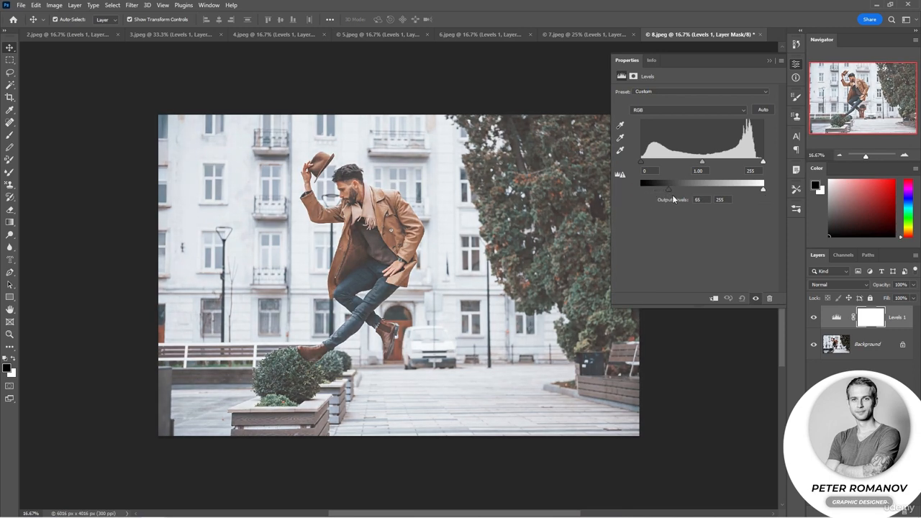
drag(763, 188, 744, 190)
drag(672, 190, 664, 190)
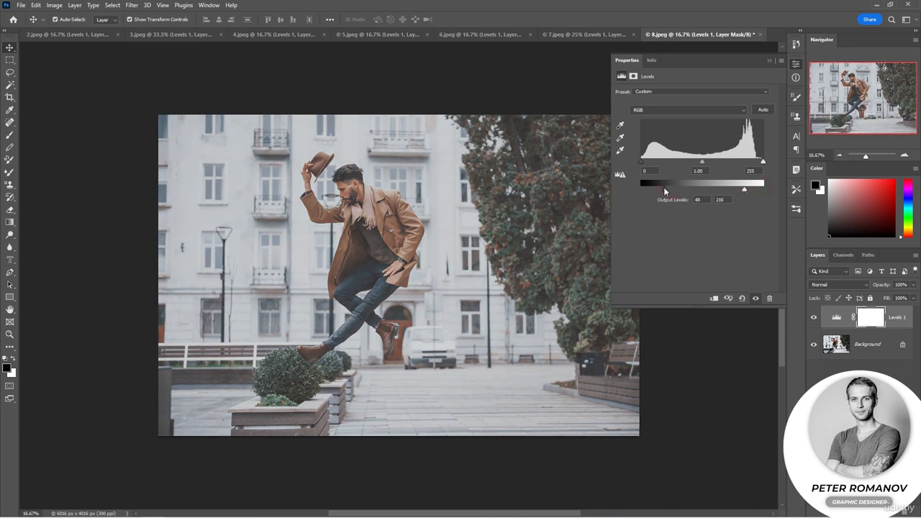
drag(745, 191, 748, 191)
drag(663, 190, 660, 191)
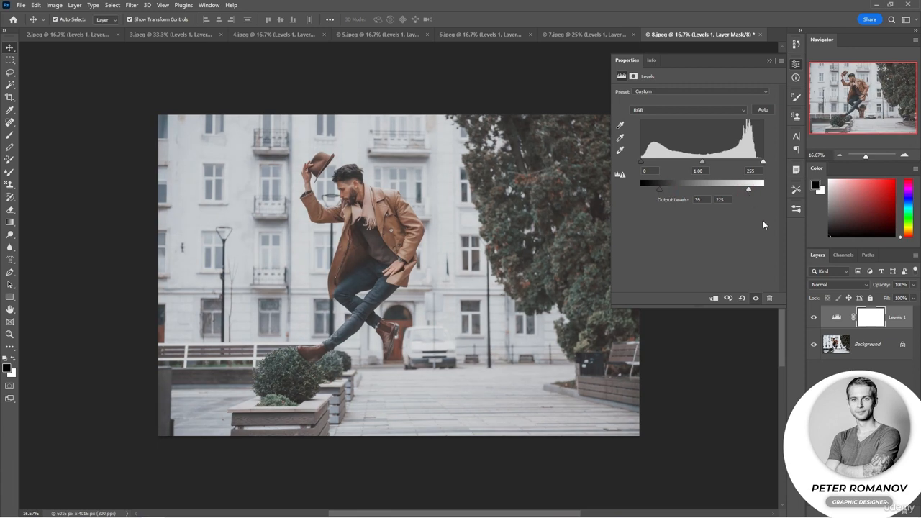
Reset the output black level to 0 for comparison and raise it again to 40
click(705, 201)
text(0)
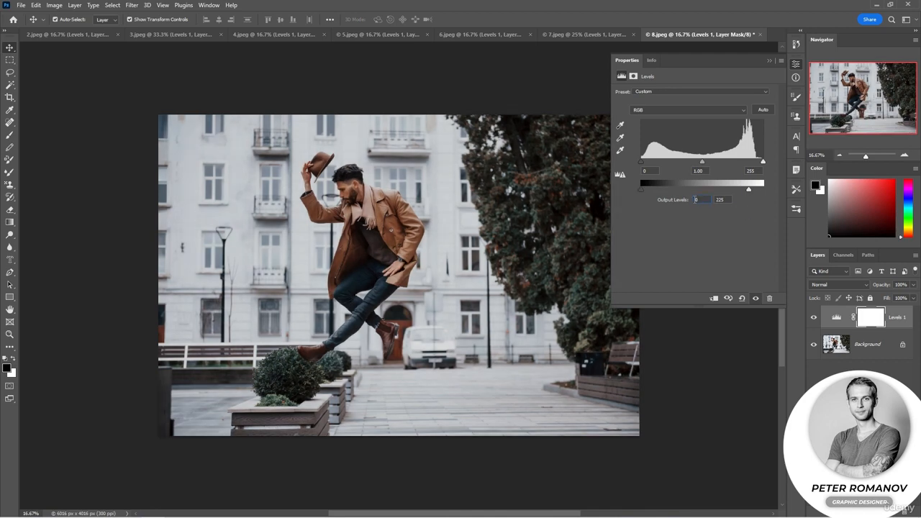
drag(641, 189, 660, 196)
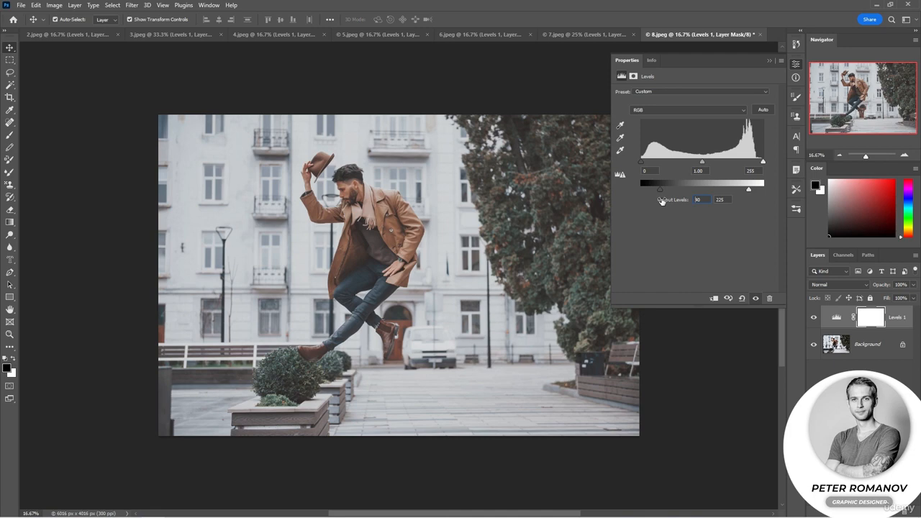
Try different gray points with the gray eyedropper on the man's coat, the tree, the doorway and the white van
click(622, 139)
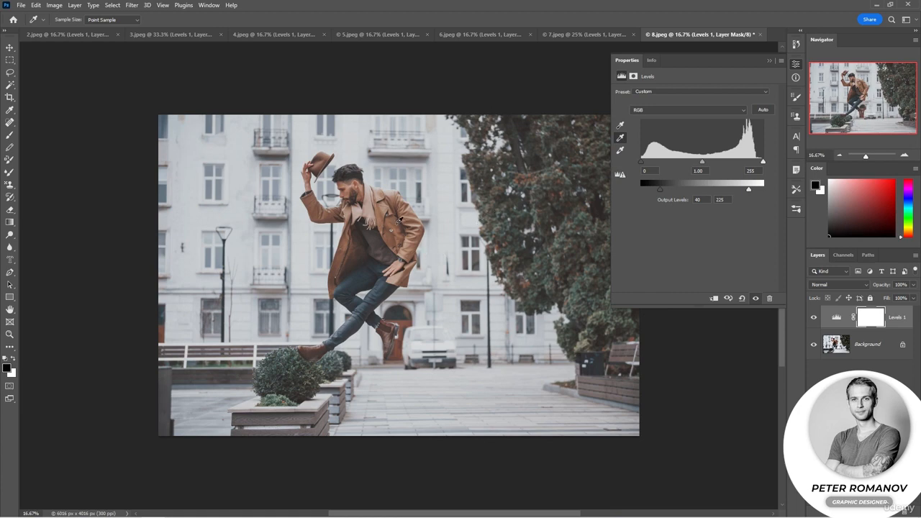
click(395, 224)
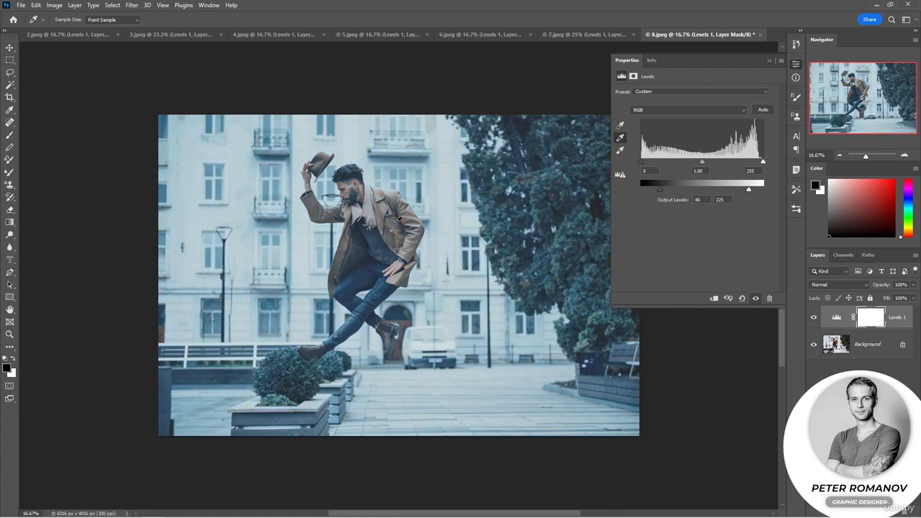
click(526, 279)
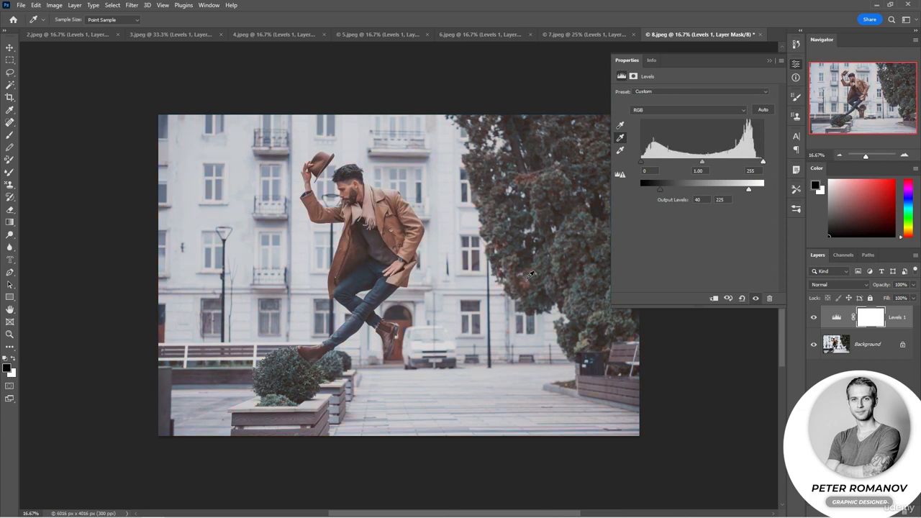
click(401, 352)
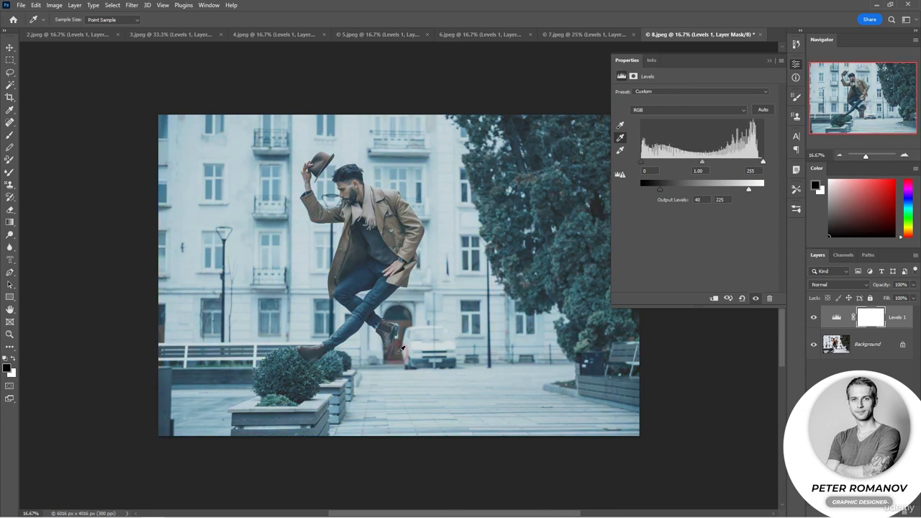
click(421, 349)
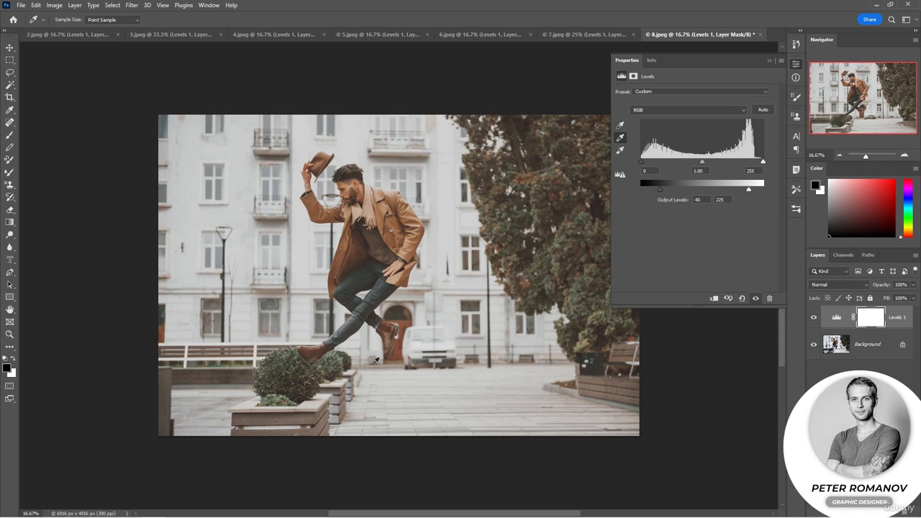
View the Red channel in Levels, and move the Green channel's input black and white points slightly inward
click(675, 111)
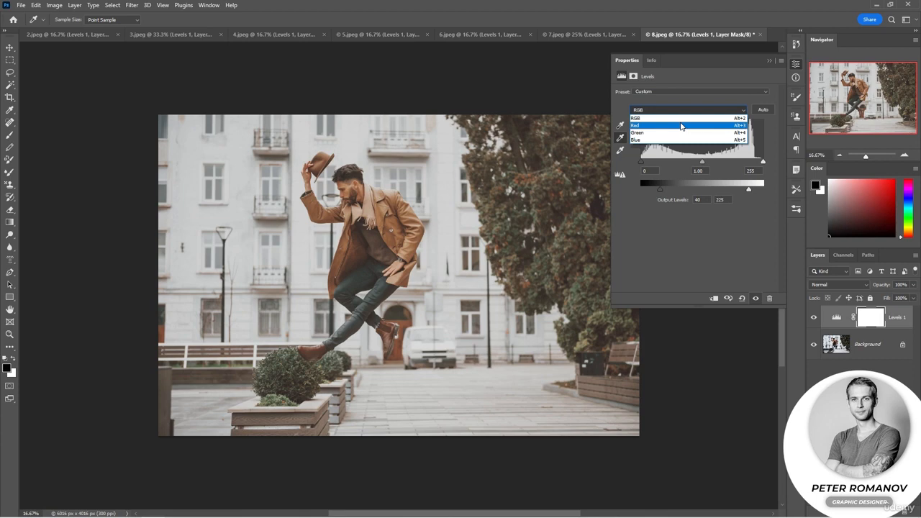
click(682, 126)
click(681, 110)
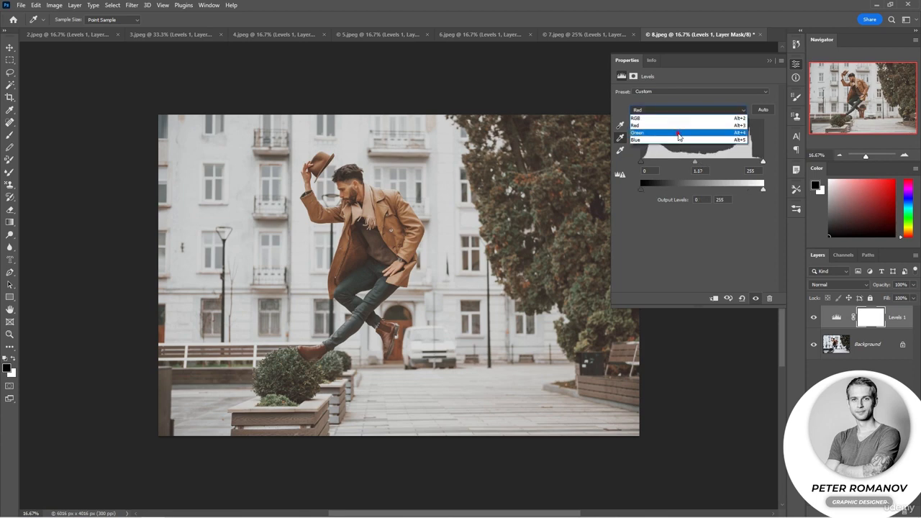
click(679, 133)
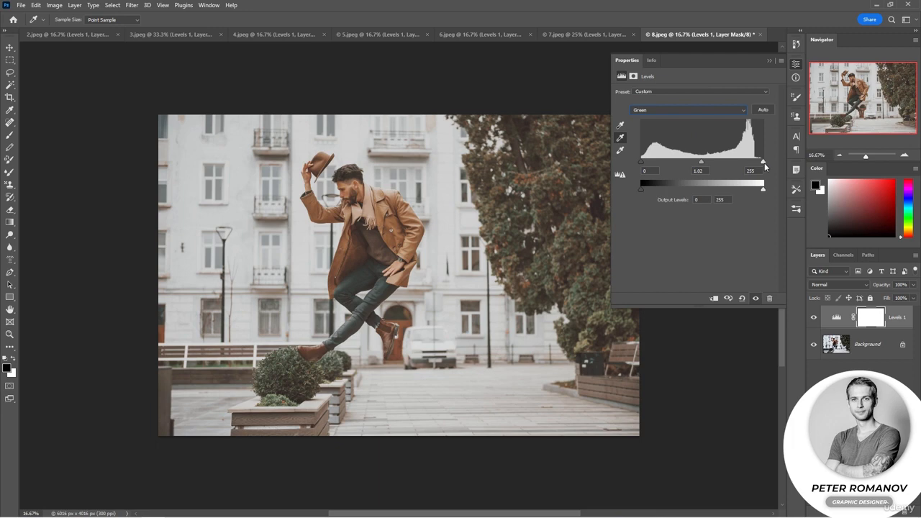
drag(642, 162, 645, 165)
mouse_move(644, 166)
mouse_down()
mouse_move(666, 162)
mouse_move(644, 162)
mouse_up()
drag(763, 165, 757, 165)
drag(757, 161, 760, 161)
Try the Levels presets Darker and Lighter on the jumping man photo, and finish with Midtones Brighter
click(702, 92)
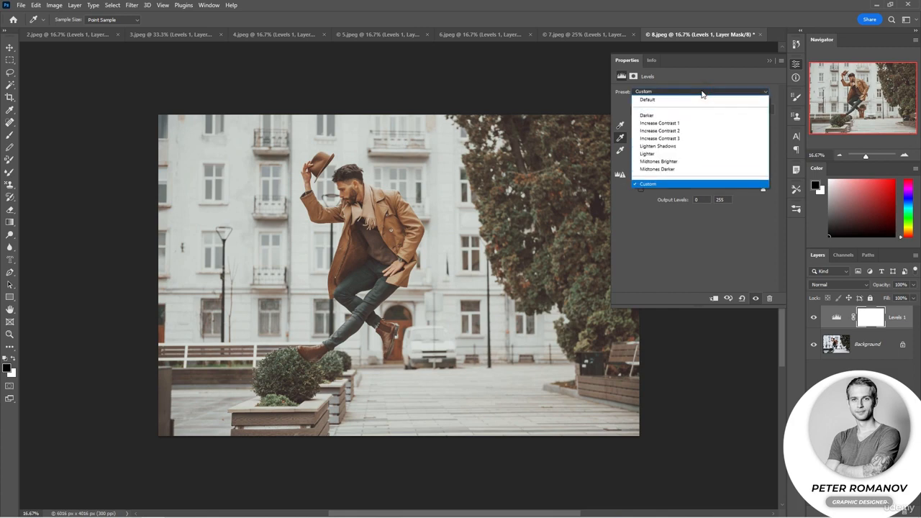
click(701, 116)
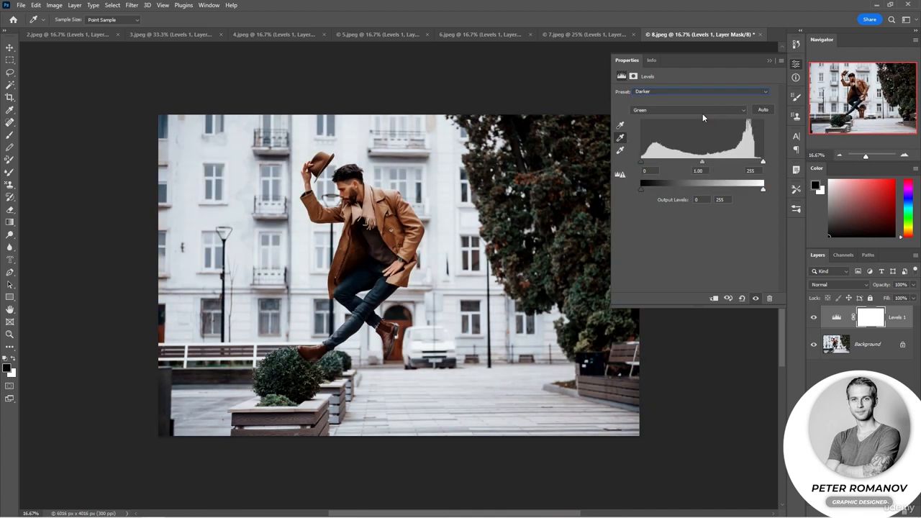
click(703, 92)
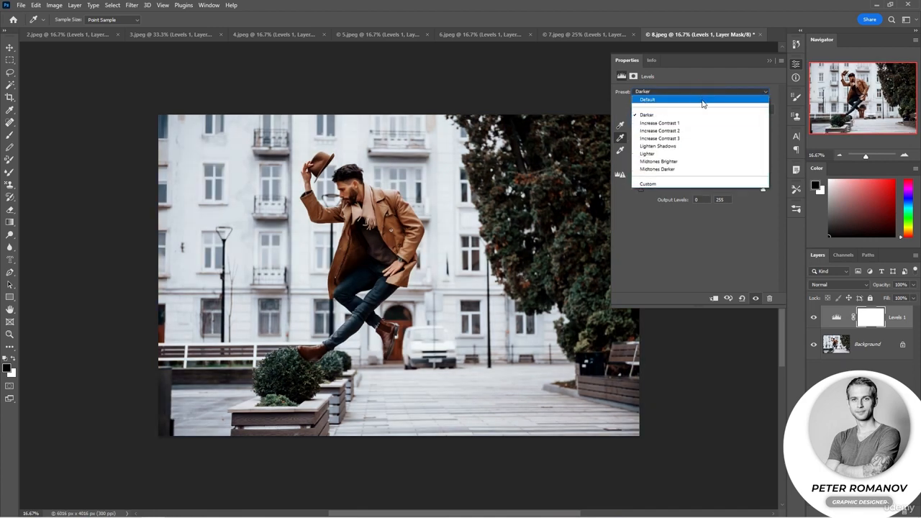
click(693, 154)
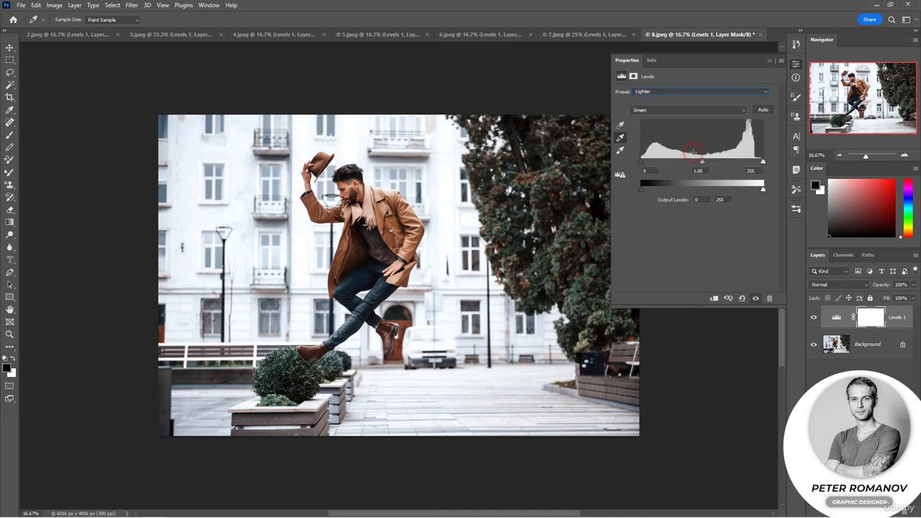
click(694, 93)
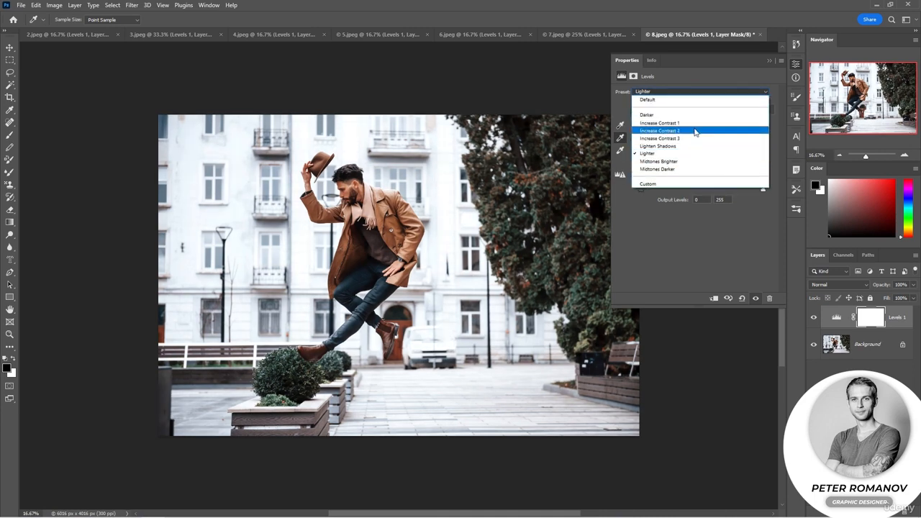
click(691, 162)
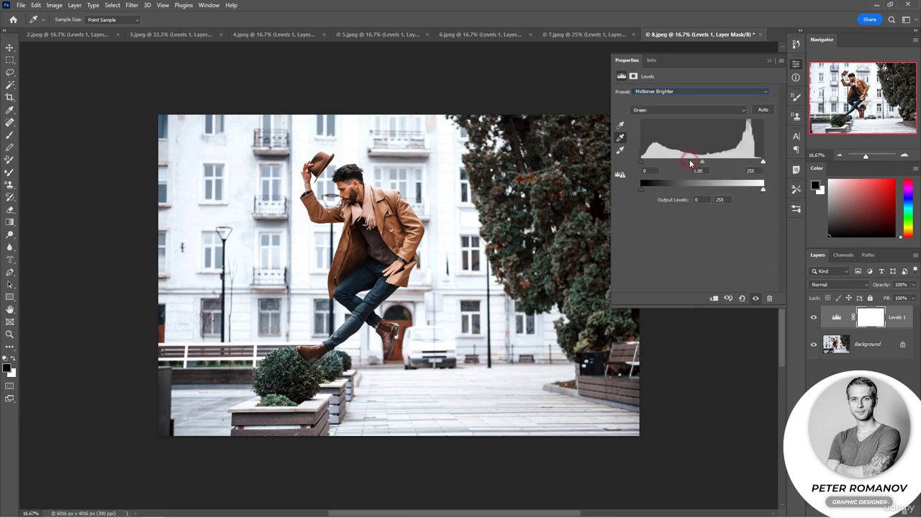
Switch the Levels preset to Custom and the channel to RGB, and compare the photo with the adjustment layer hidden and shown
click(679, 92)
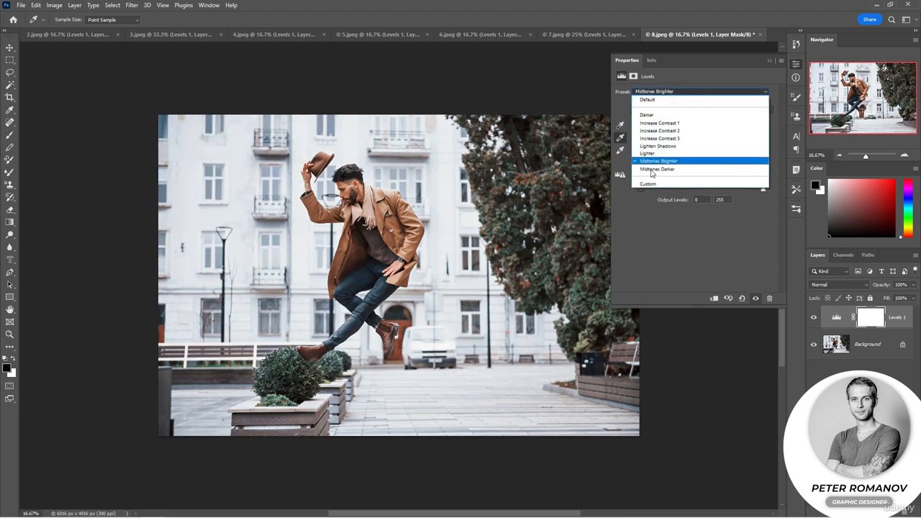
click(640, 188)
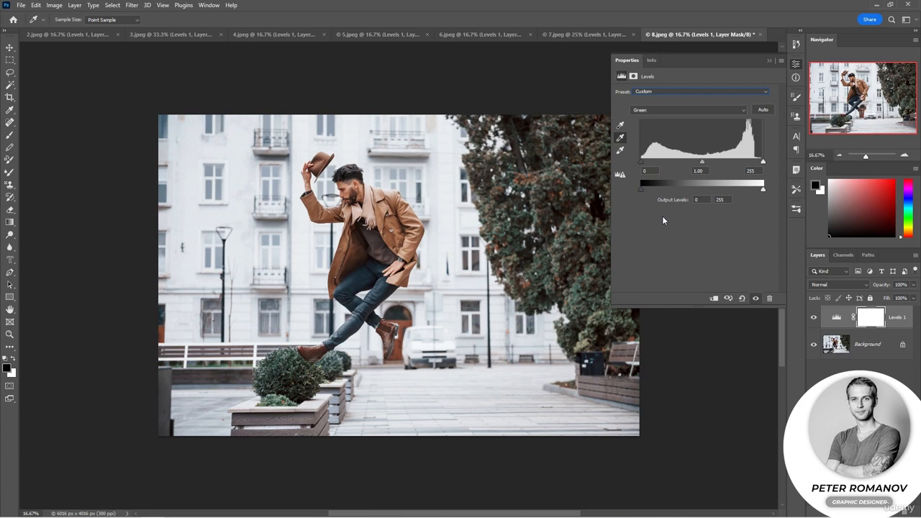
click(669, 109)
click(671, 92)
click(814, 319)
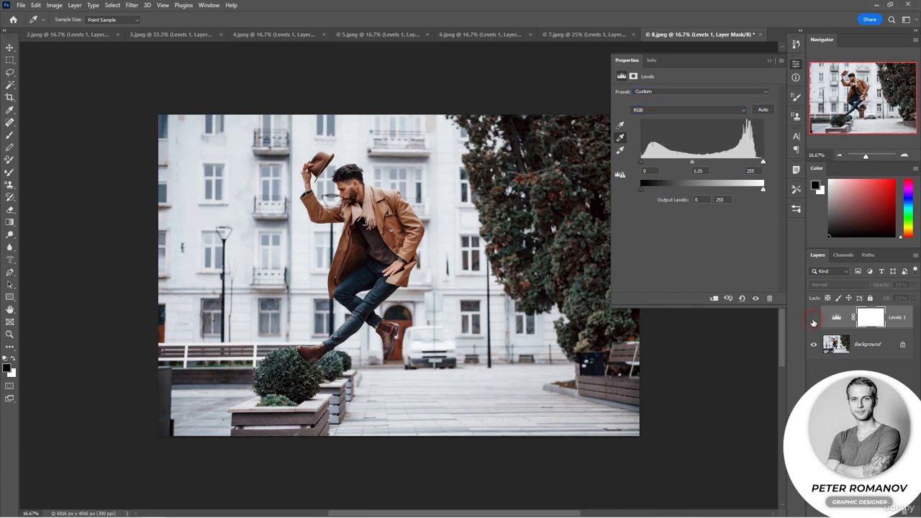
click(814, 319)
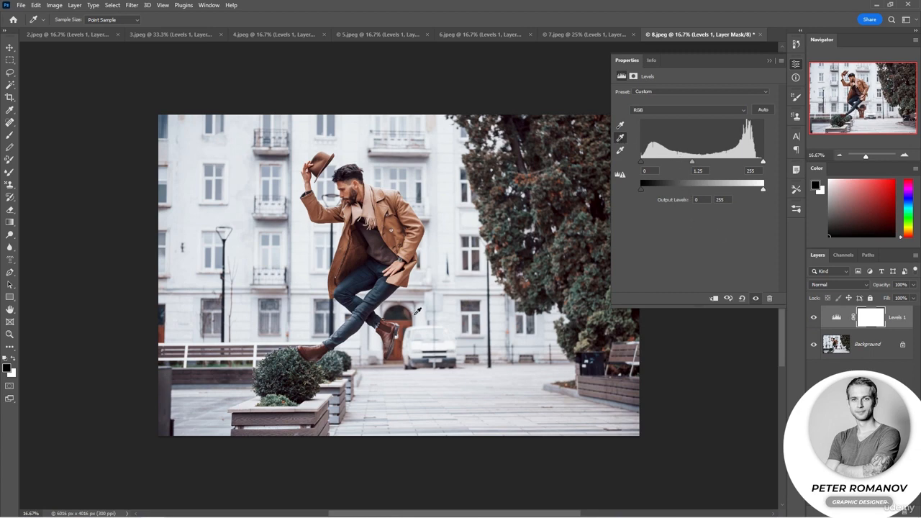
Raise the Green channel's input black level to 18 and collapse the Levels properties
key(v)
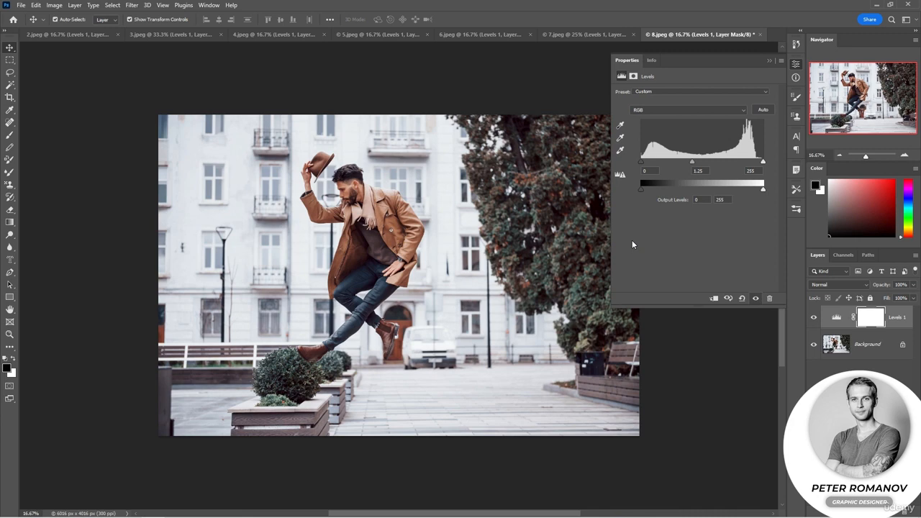
click(652, 109)
click(652, 127)
drag(641, 161, 650, 165)
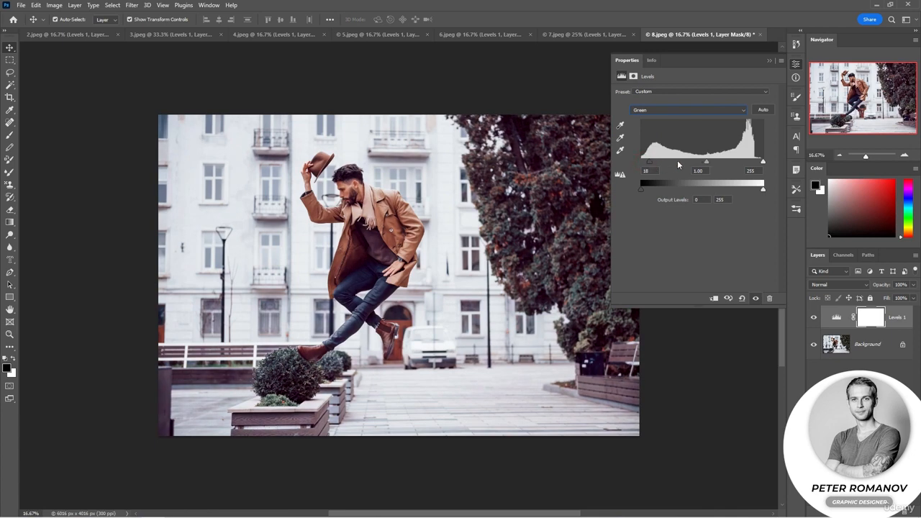
click(771, 60)
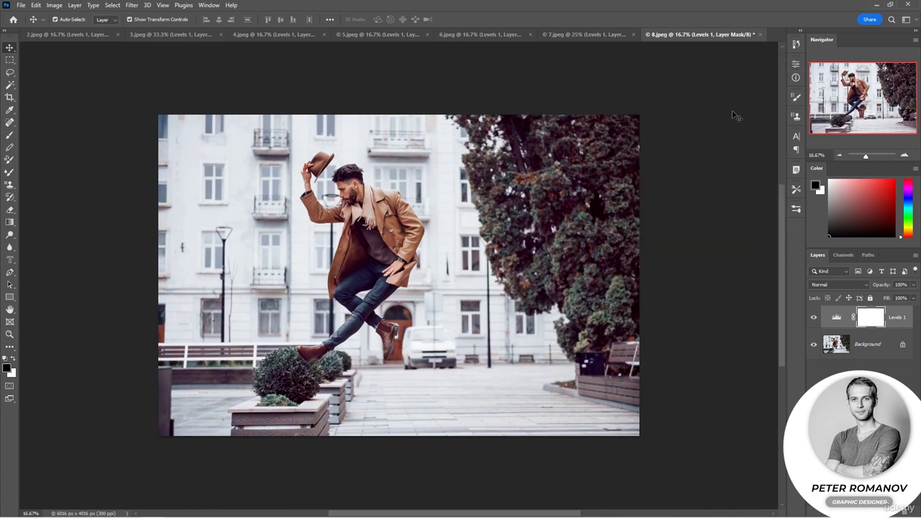
Reopen the Levels 1 settings and set the RGB output levels to 17 and 240 and the input black and white to 4 and 243
click(830, 321)
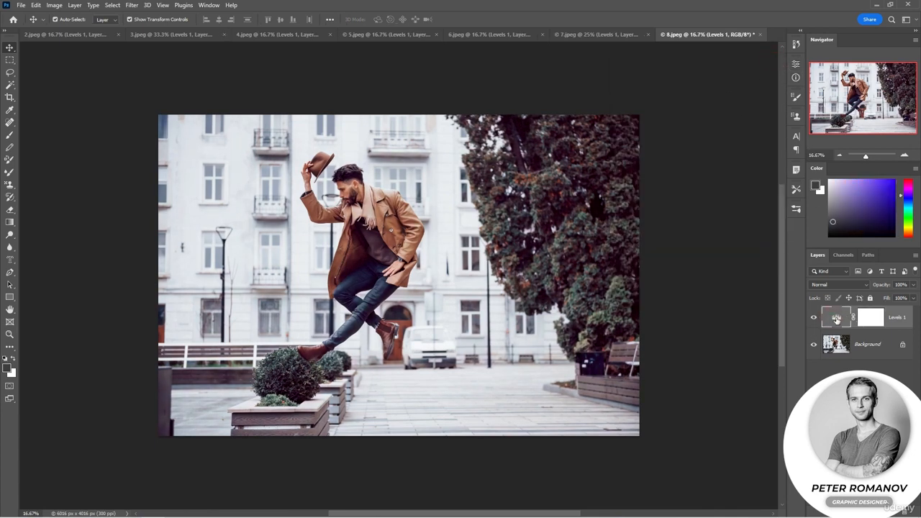
double_click(837, 318)
drag(641, 189, 649, 189)
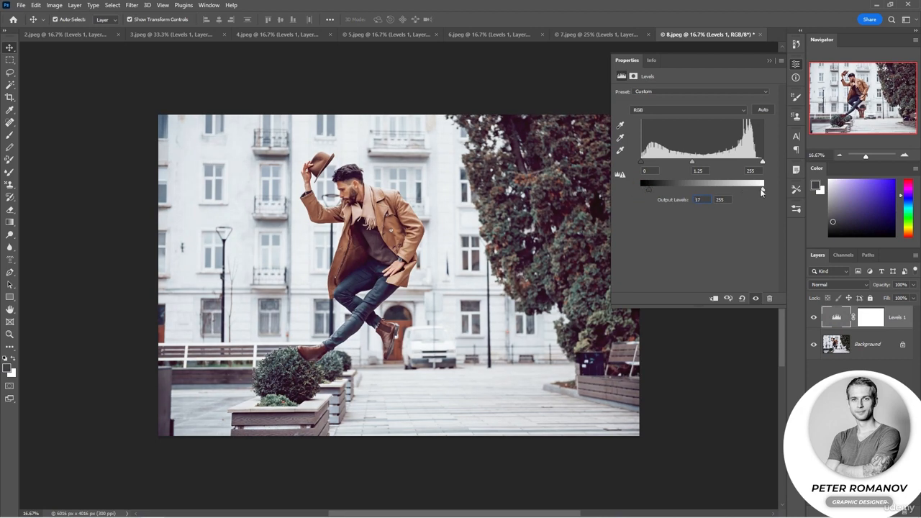
drag(763, 189, 757, 163)
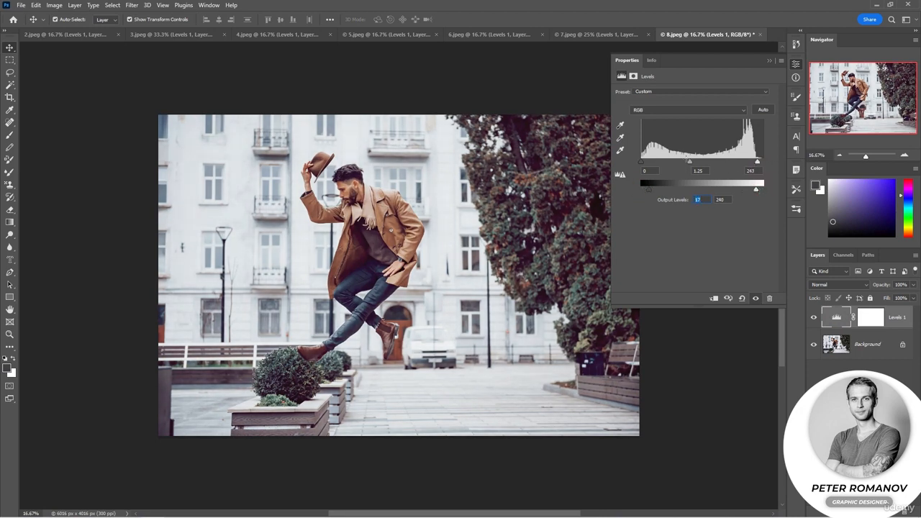
drag(643, 167, 645, 164)
Neutralize the color cast with the gray eyedropper by sampling the doorway and the white van
click(621, 137)
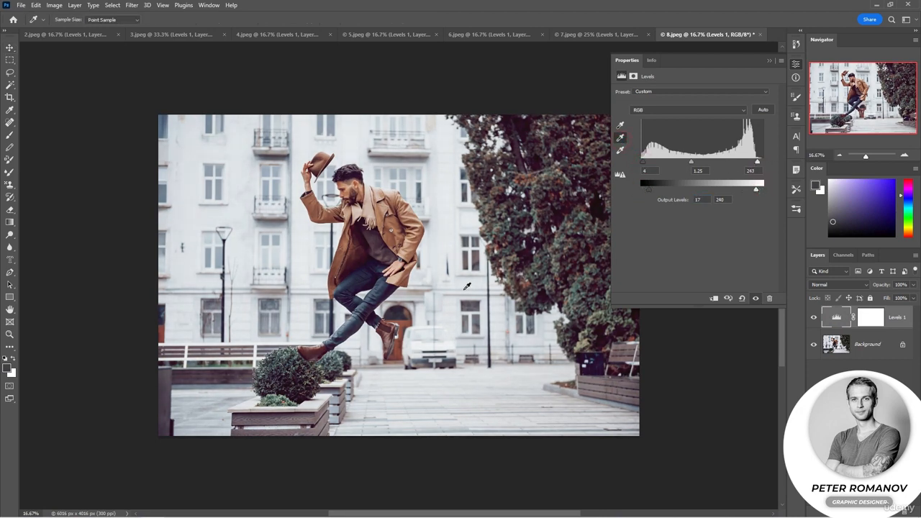
click(400, 318)
click(402, 318)
click(416, 347)
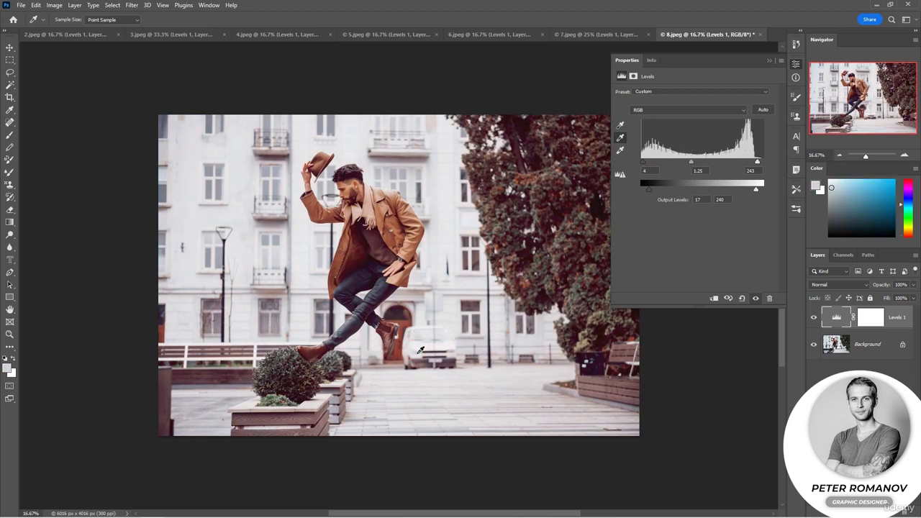
click(410, 360)
Move the Red channel's input black point slightly inward and collapse the Levels properties
click(669, 110)
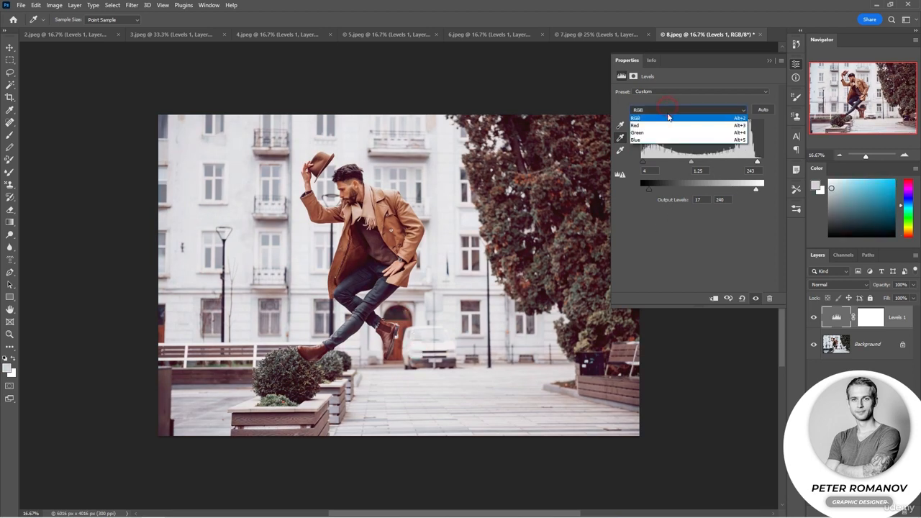
click(661, 122)
drag(763, 163, 765, 161)
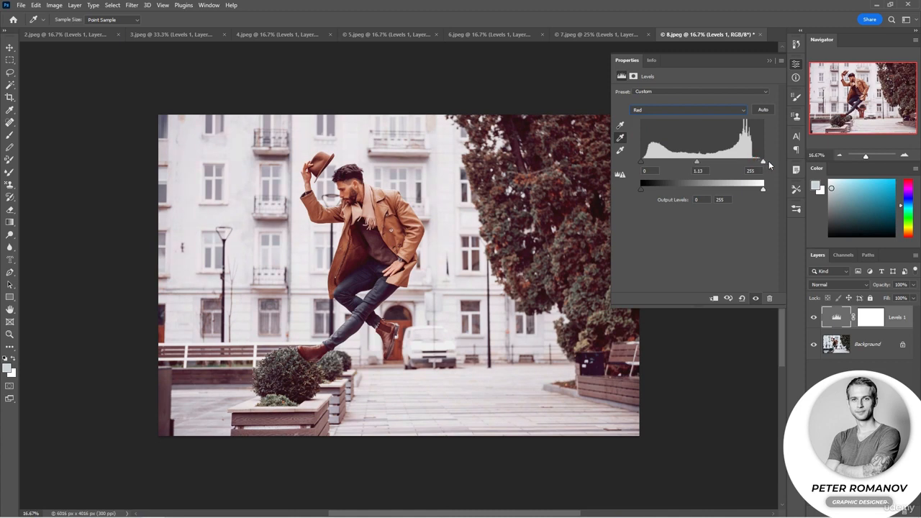
drag(643, 165, 650, 163)
click(768, 61)
Review the corrected photos 6.jpeg and 7.jpeg and return to 8.jpeg
click(482, 34)
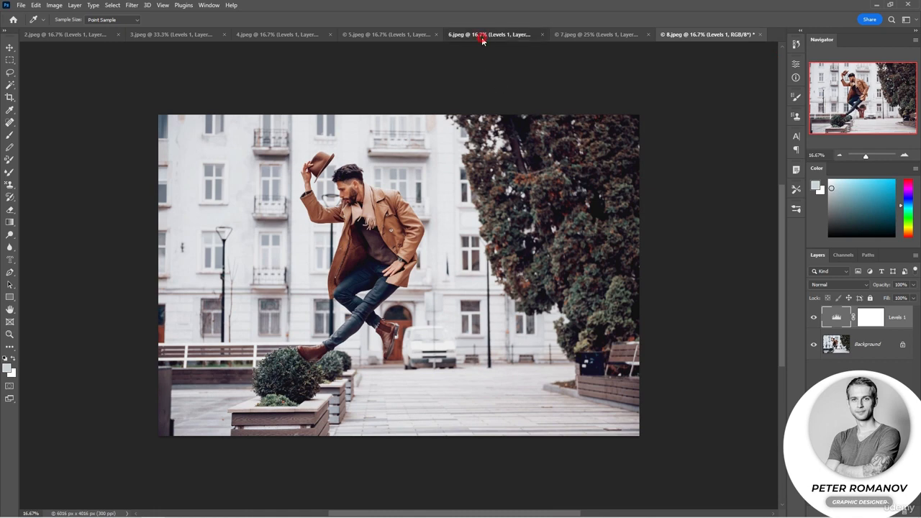
click(585, 36)
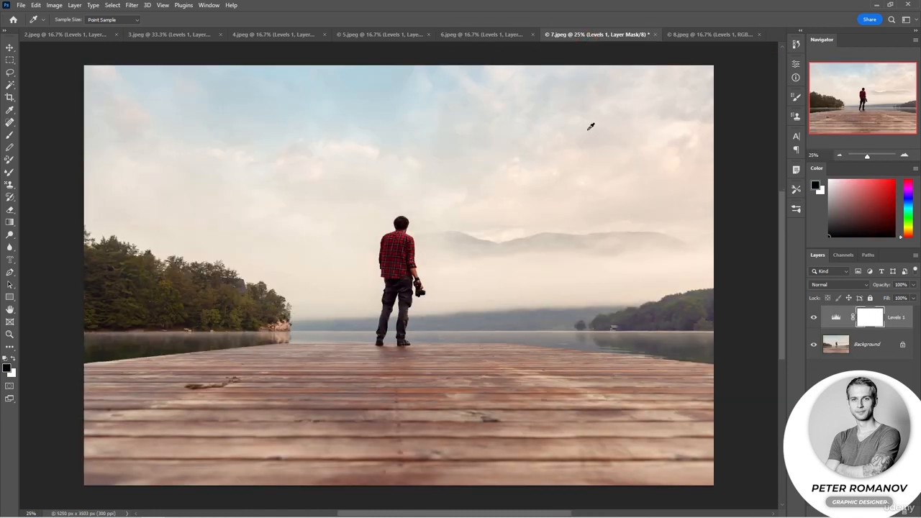
click(712, 34)
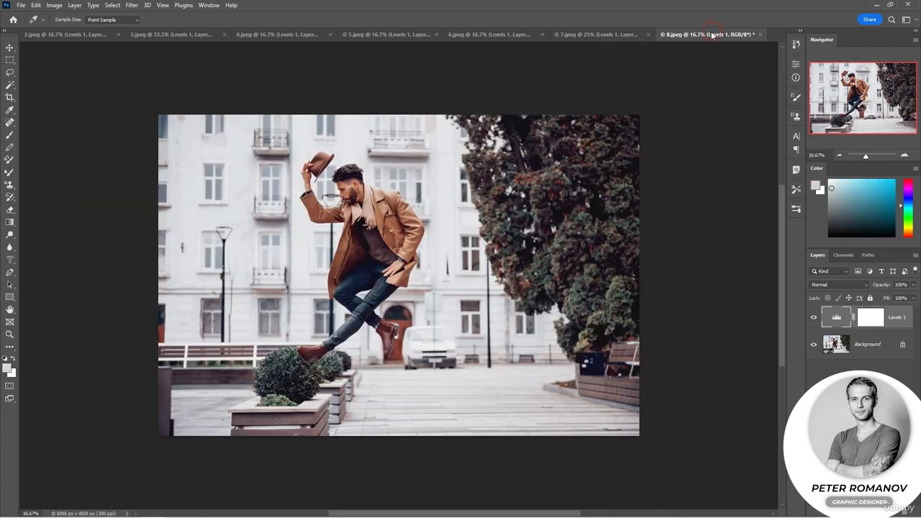